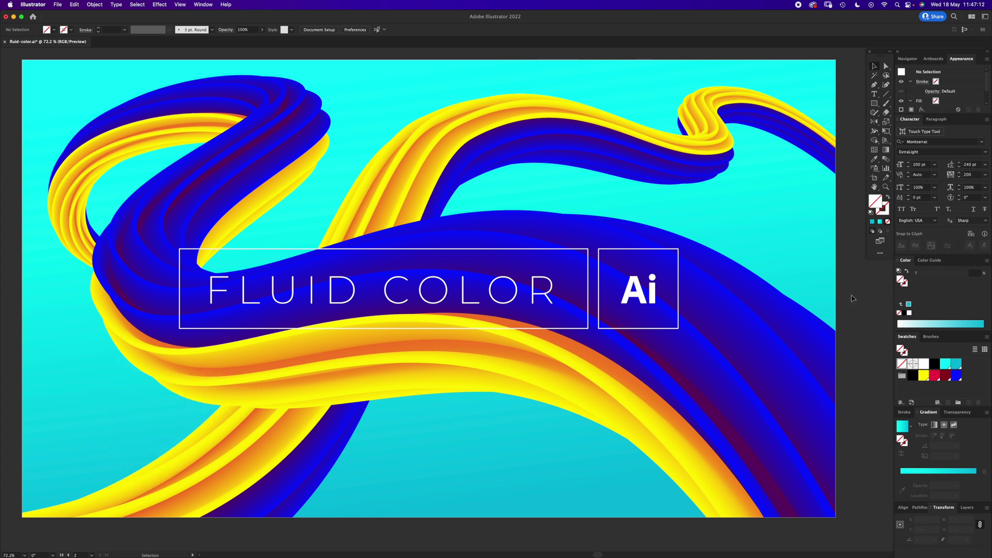
Step: Pan left to reveal the six labelled RGB reference swatches beside the Fluid Color artwork
key("h")
left_click_drag(859, 298, 271, 331)
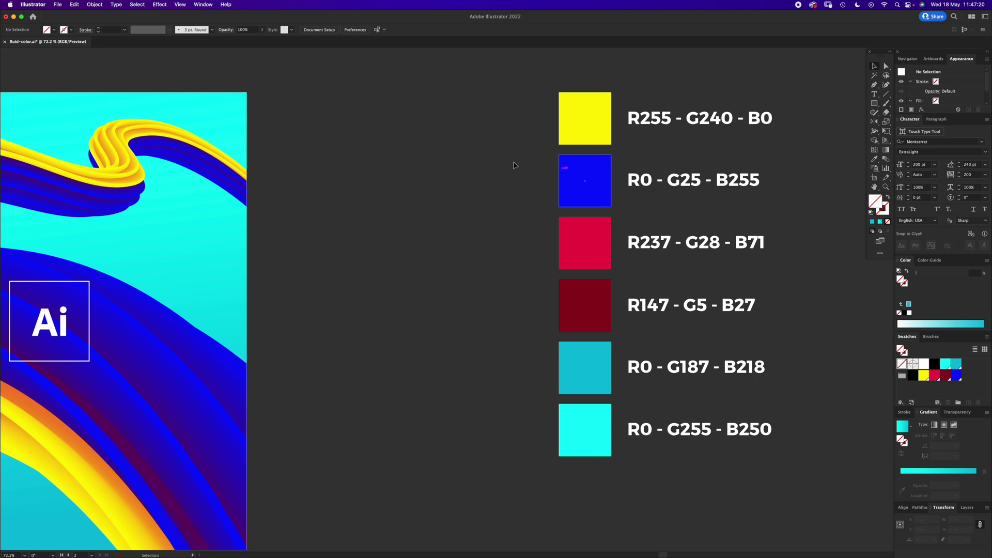
left_click(206, 5)
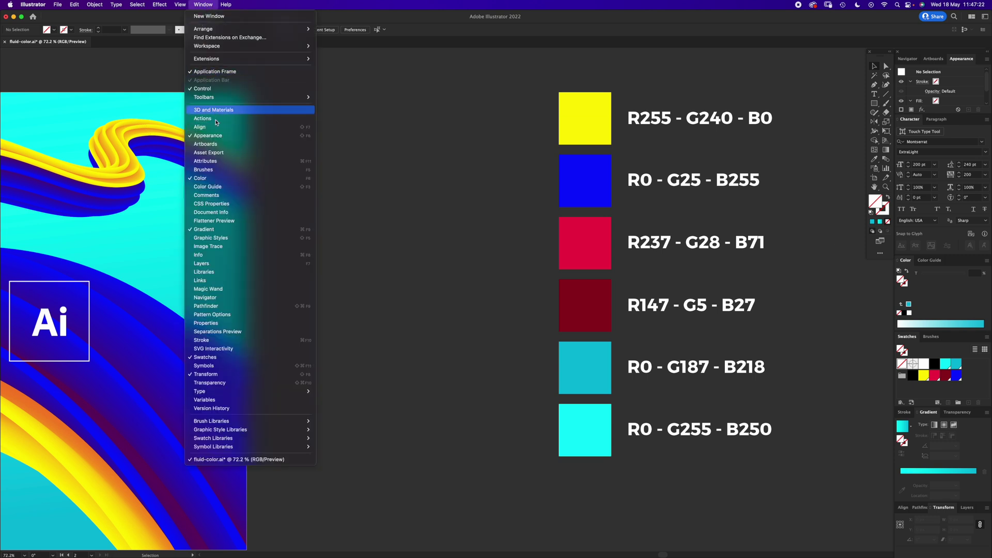
mouse_move(175, 3)
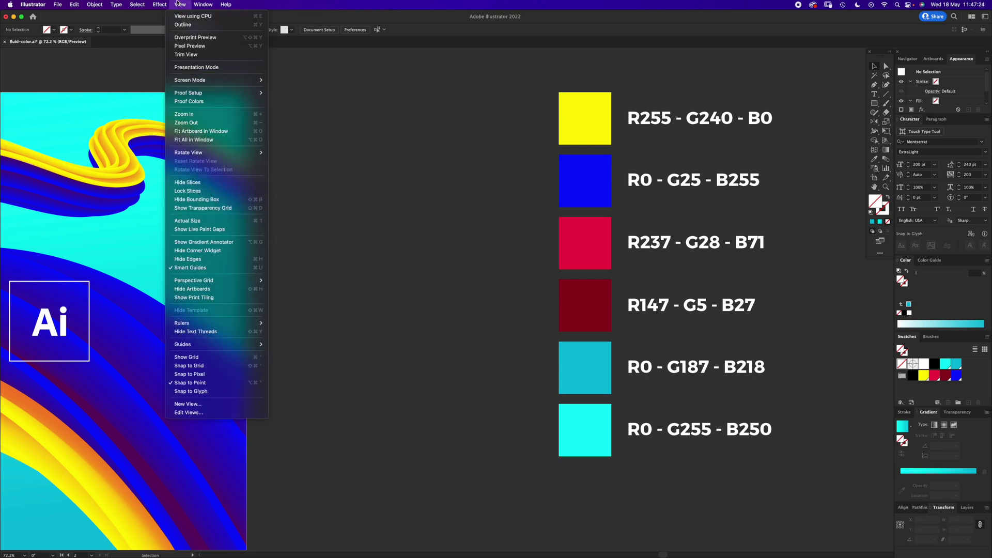
left_click(424, 309)
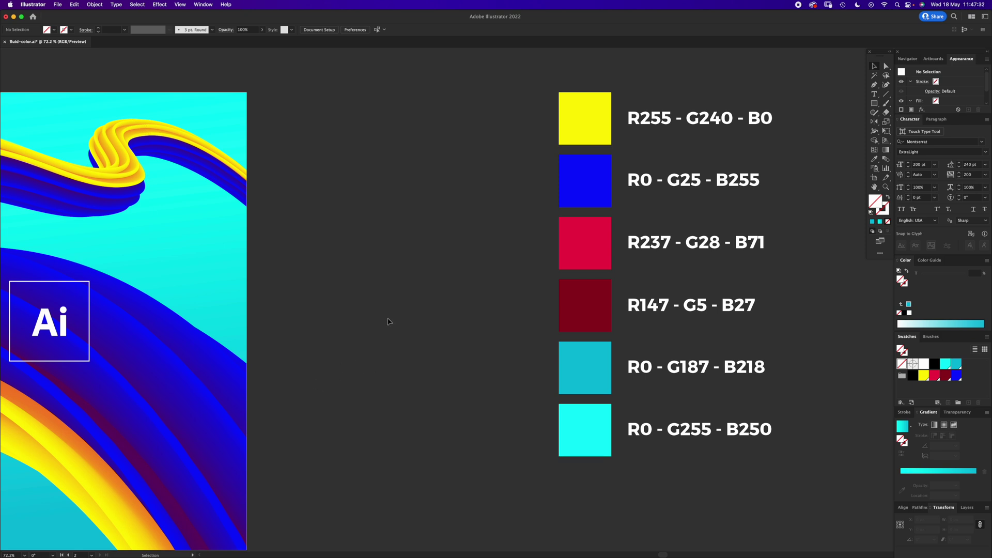
Step: Scroll to the blank artboard and draw a short horizontal line with the Line Segment tool
left_click_drag(141, 459, 199, 421)
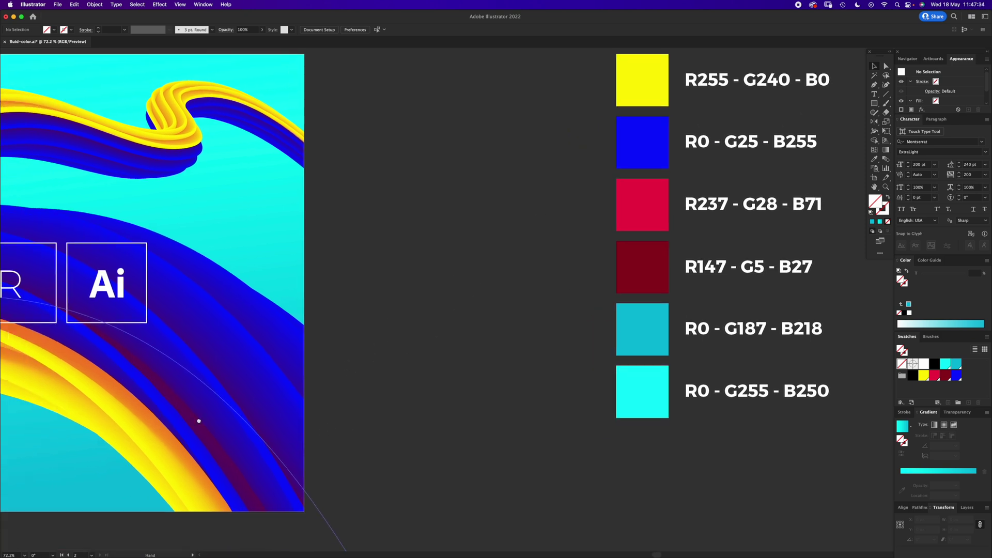
scroll(472, 289, "down", 10)
scroll(471, 290, "left", 8)
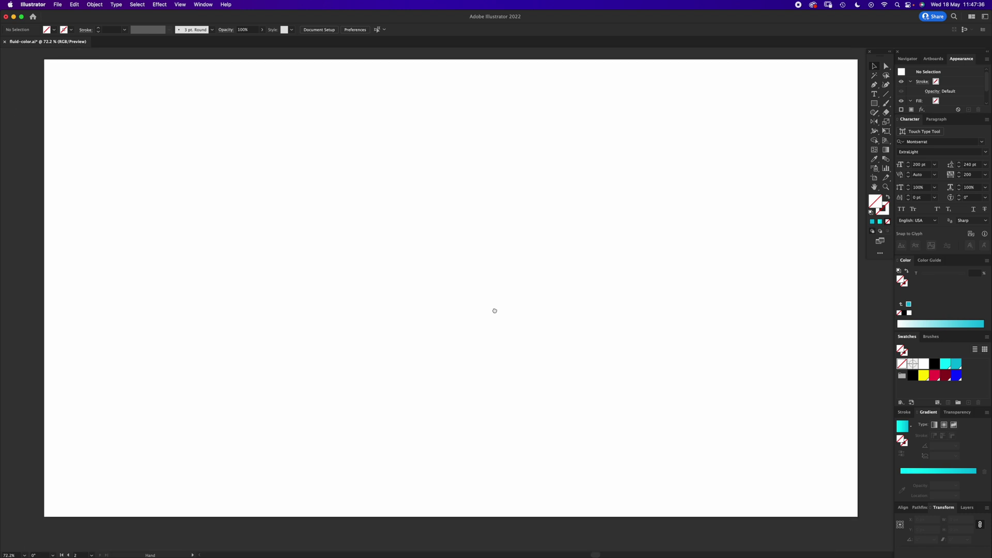
scroll(494, 311, "up", 1)
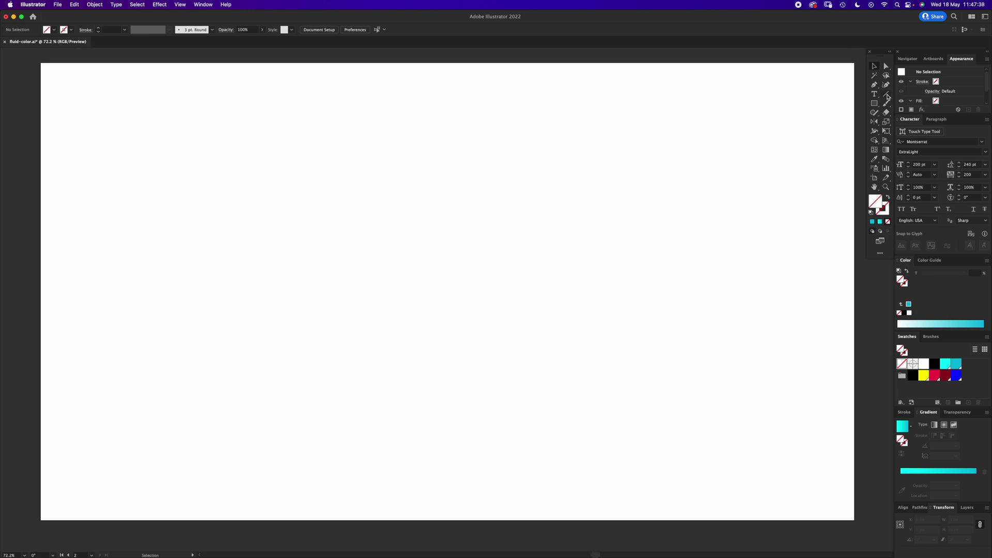
left_click(886, 95)
left_click_drag(129, 251, 170, 251)
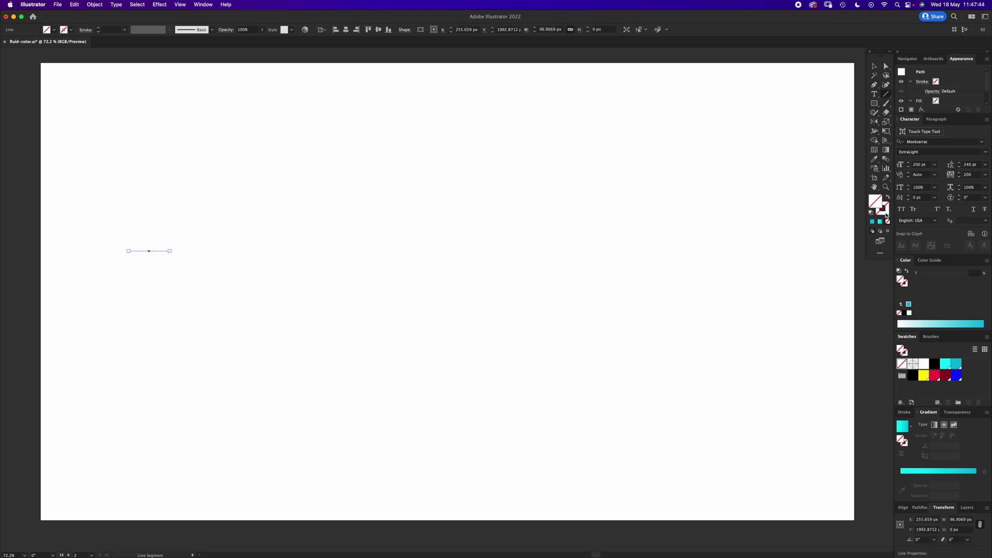
Step: Apply the default black-to-white gradient to the line's stroke
left_click(886, 212)
left_click(931, 471)
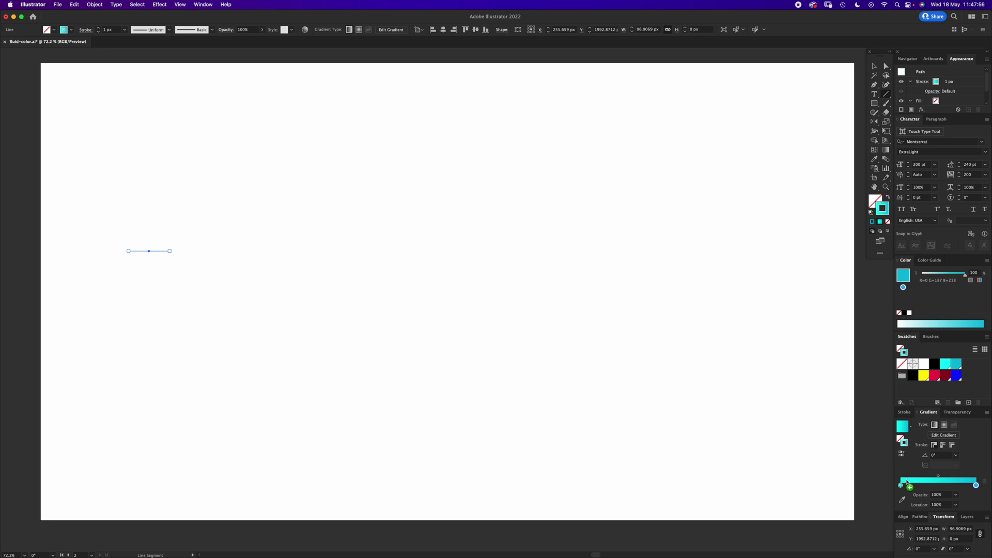
left_click(901, 484)
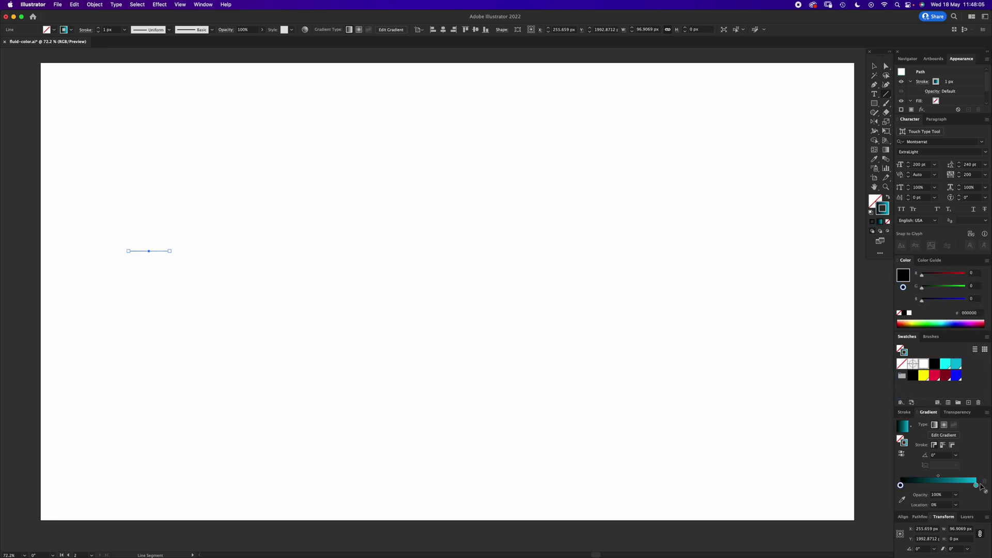
left_click(976, 486)
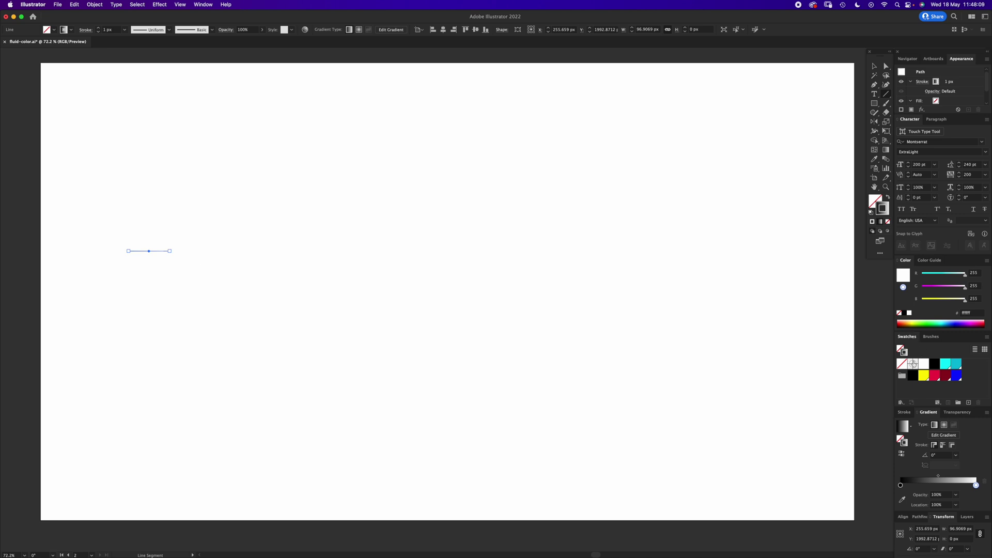
Step: Set the stroke weight to 5 px with round caps
left_click(906, 412)
left_click(935, 424)
type("5")
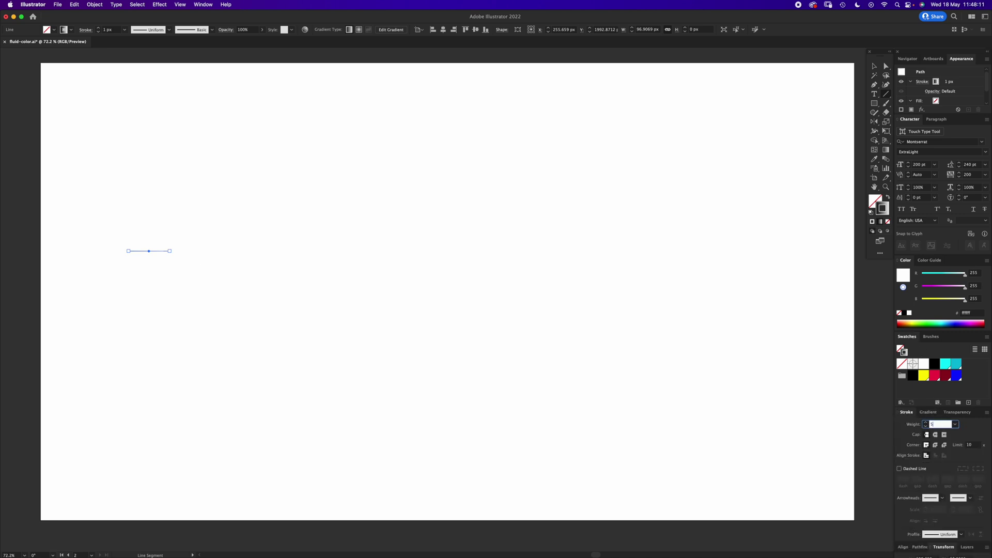
key("Tab")
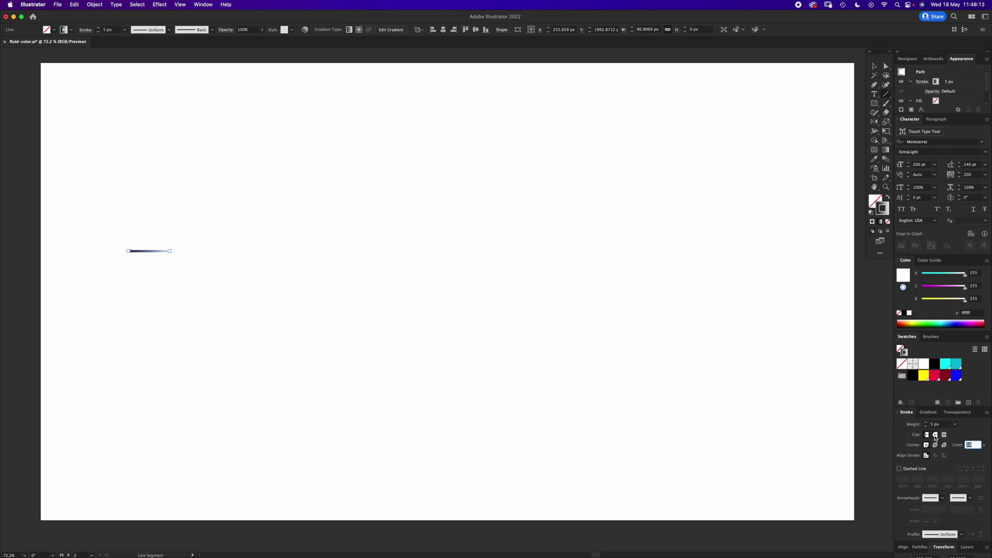
left_click(936, 435)
left_click(928, 413)
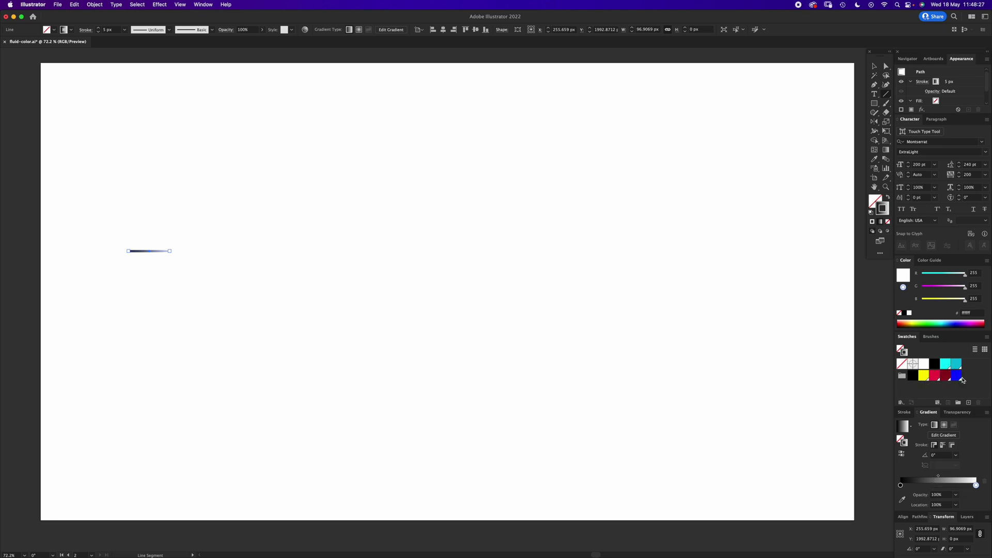
Step: Drop yellow, red, dark red and blue swatches onto the stroke gradient's stops
left_click_drag(923, 380, 900, 489)
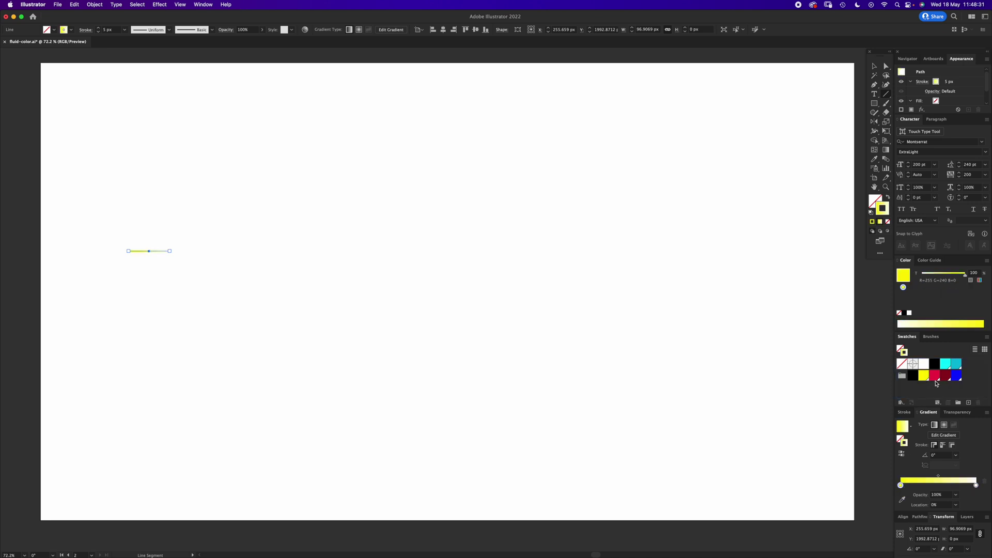
left_click_drag(934, 375, 934, 485)
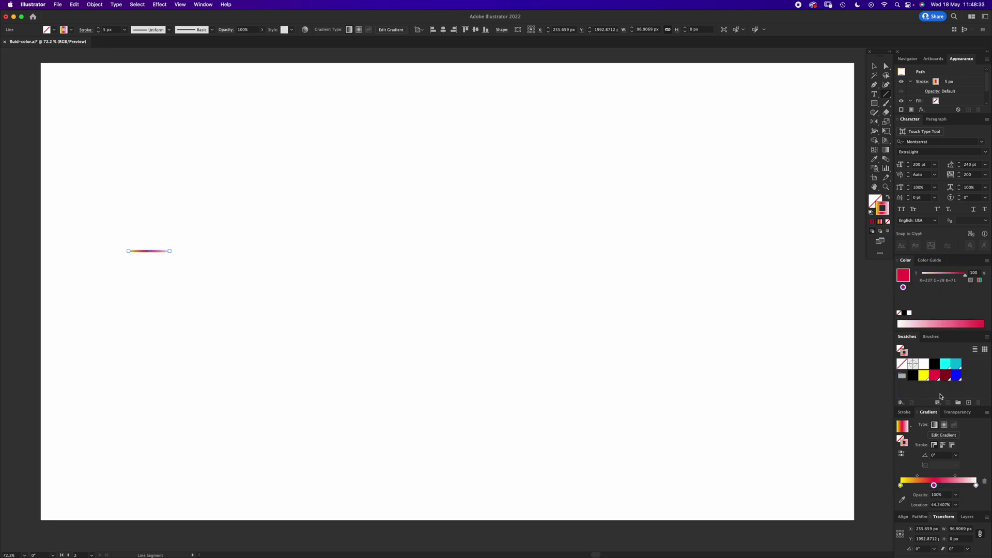
left_click_drag(945, 380, 939, 484)
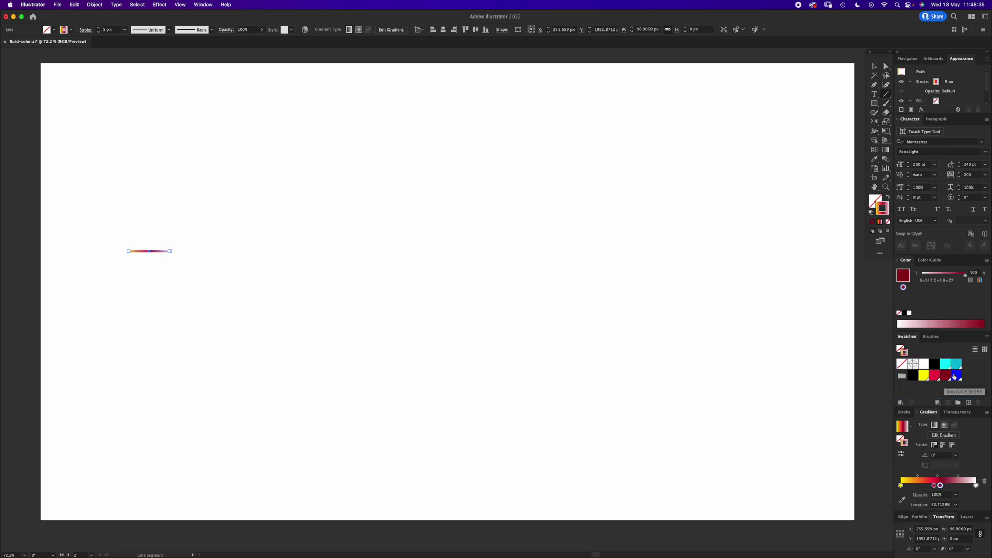
left_click_drag(958, 379, 939, 489)
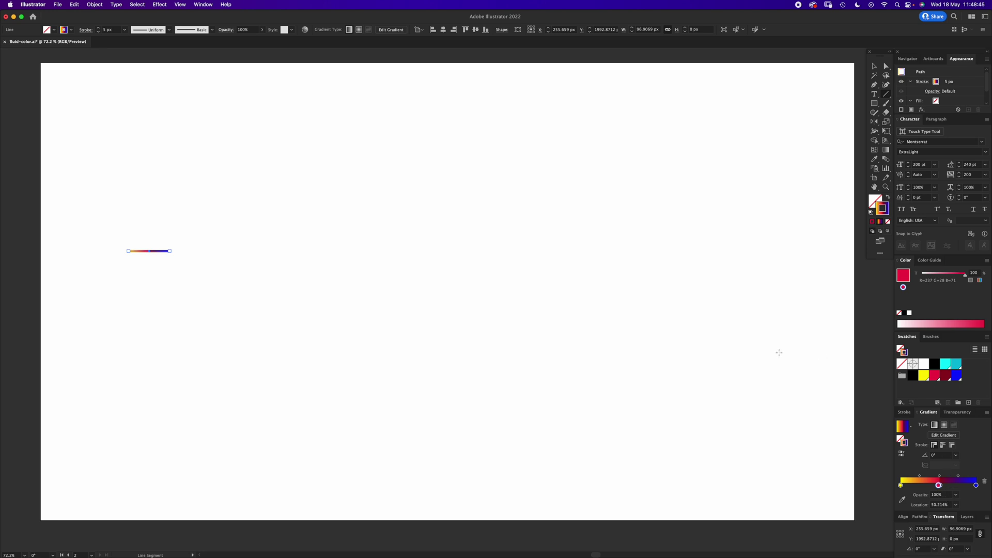
Step: Zoom in closely on the gradient line and reselect it
key("z")
left_click_drag(160, 255, 467, 321)
key("v")
left_click(457, 310)
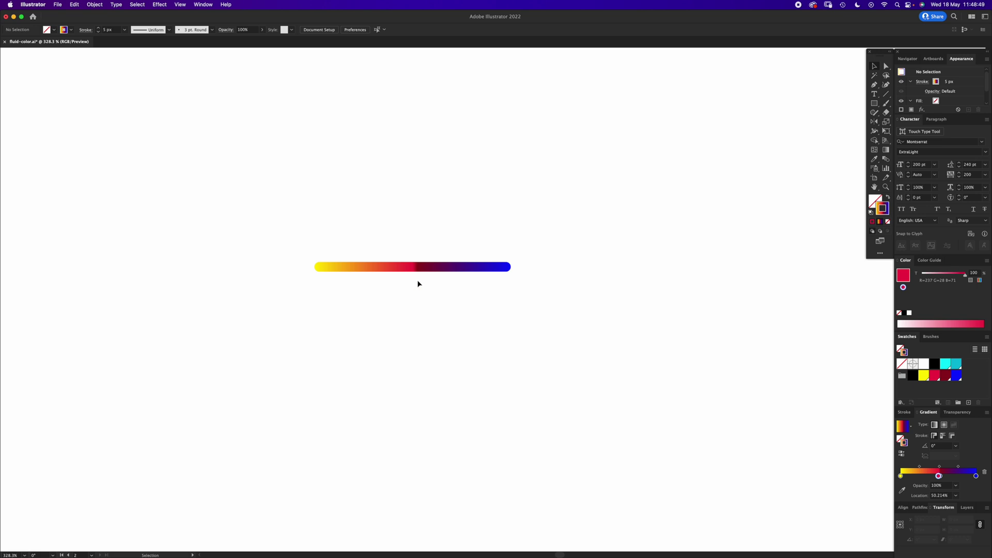
left_click_drag(381, 334, 409, 248)
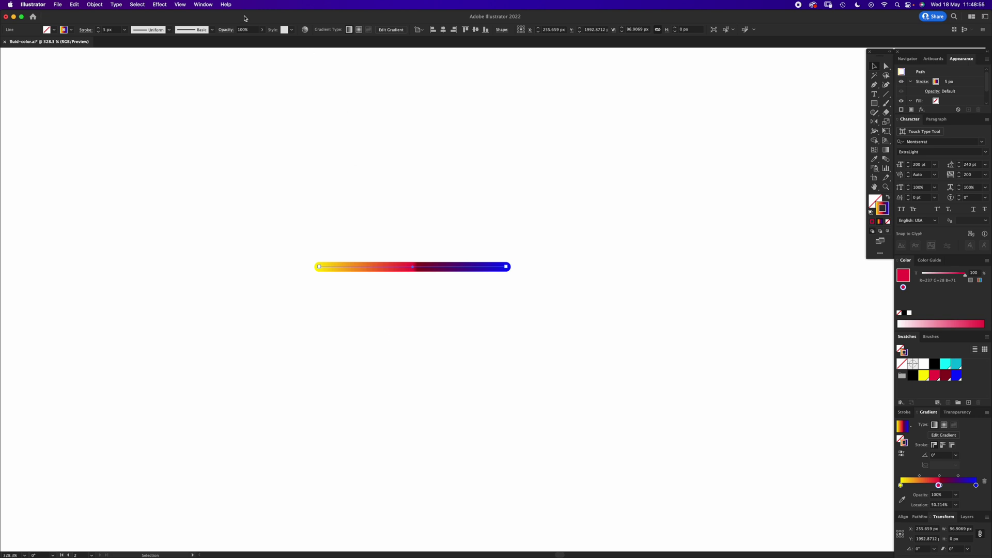
Step: Apply a Zig Zag effect with 3 px size, 4 ridges and smooth points to the line
left_click(159, 4)
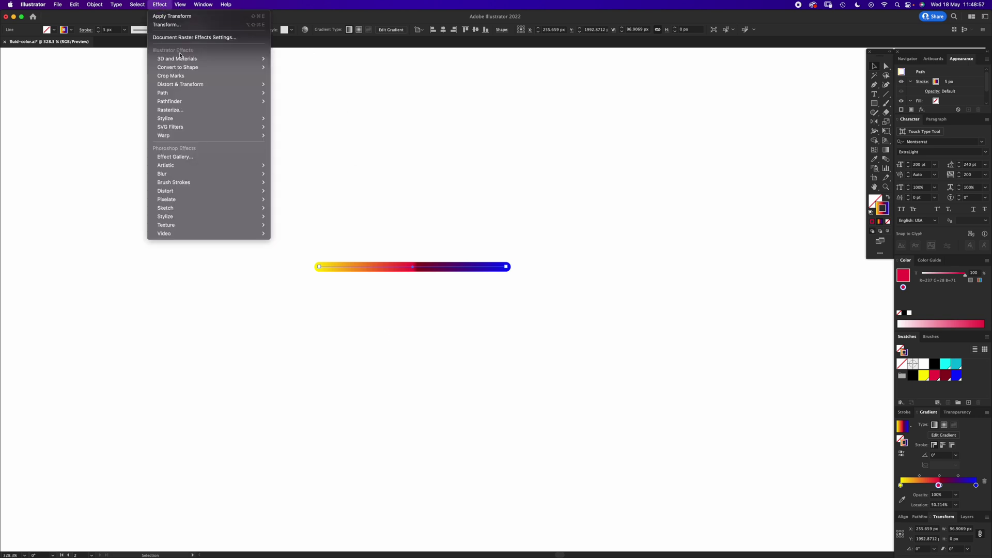
mouse_move(206, 84)
left_click(284, 135)
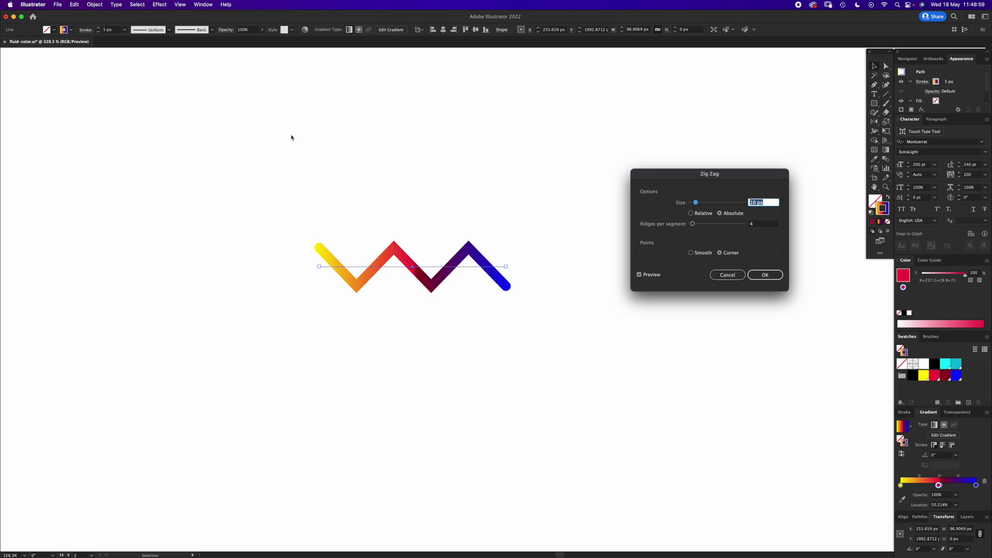
type("3")
key("Tab")
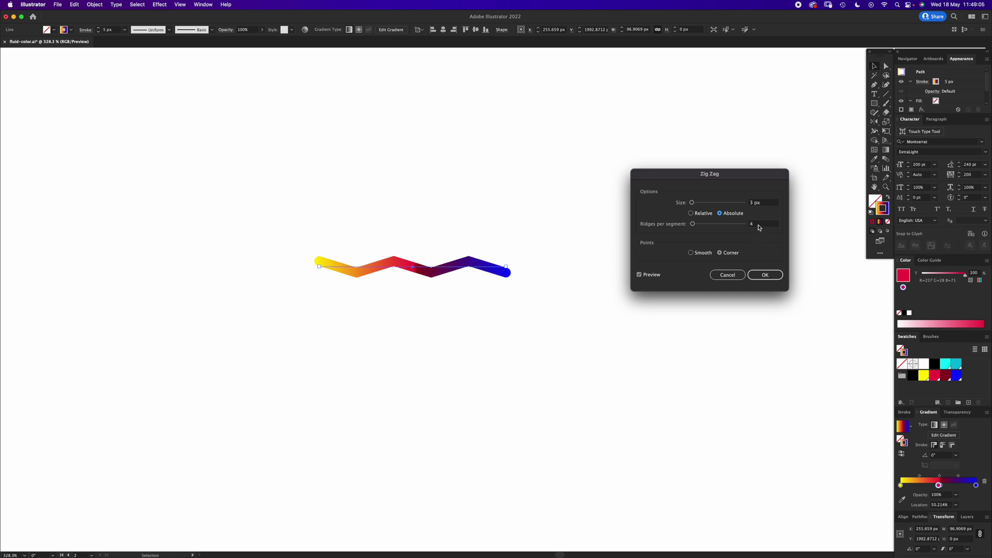
left_click(701, 252)
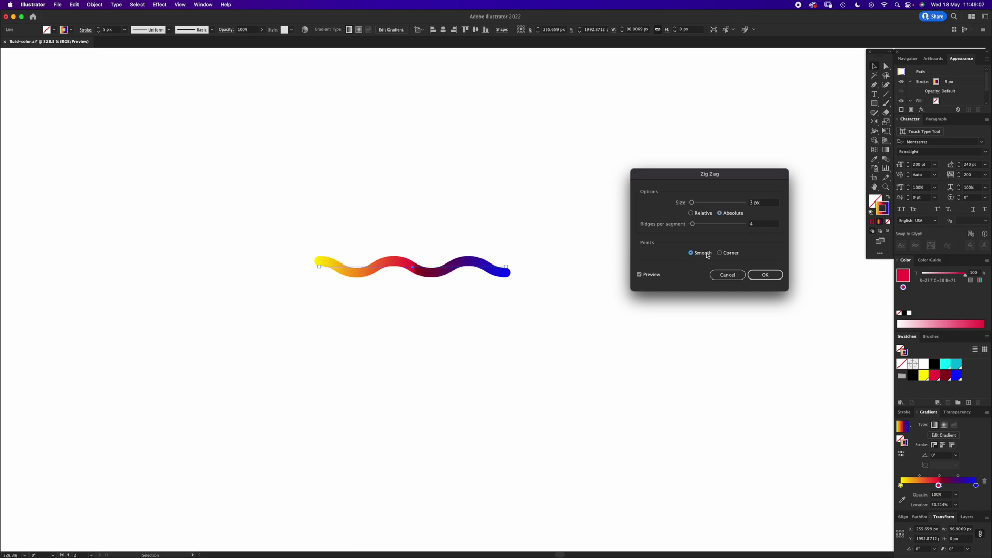
left_click(764, 274)
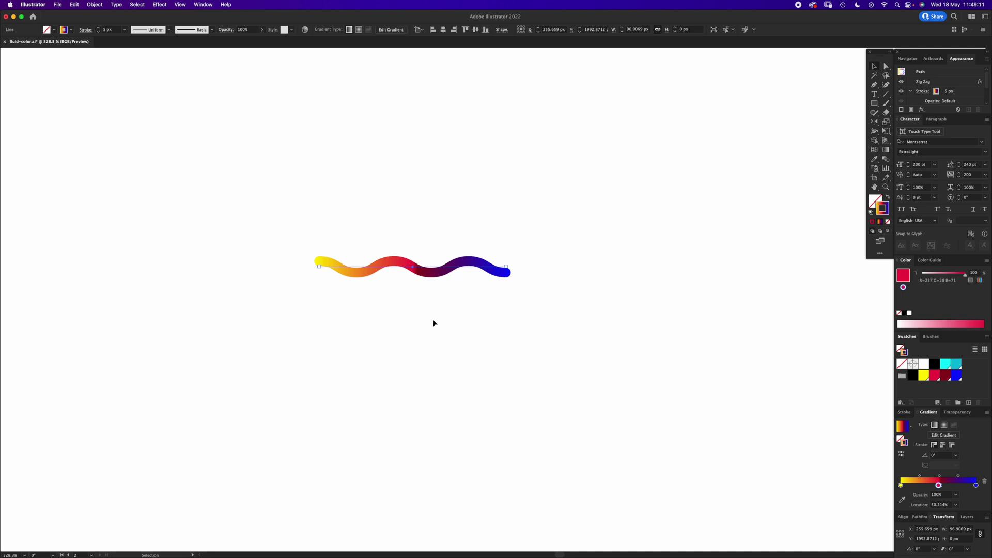
Step: Add a Transform effect rotating the wave 30° with 5 copies
left_click(160, 5)
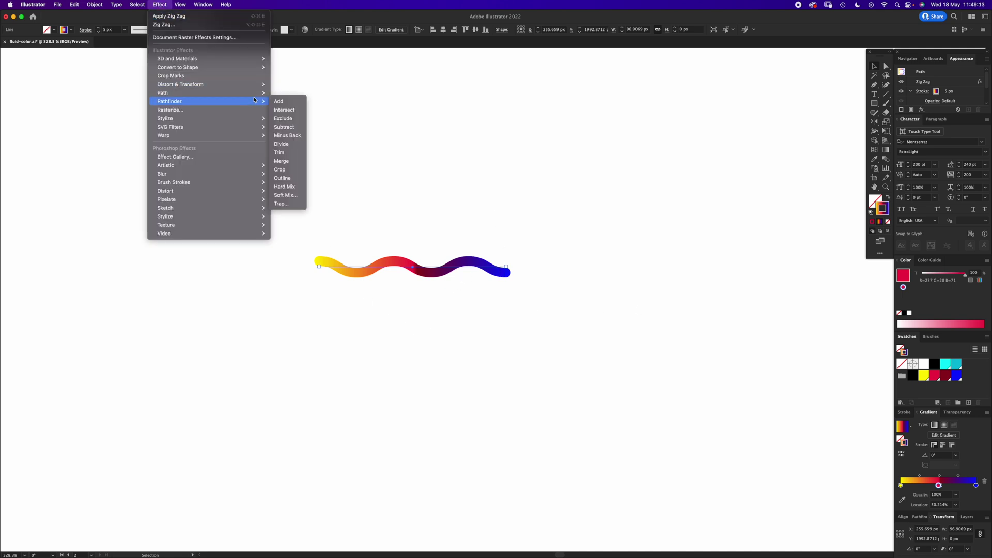
mouse_move(217, 84)
left_click(296, 110)
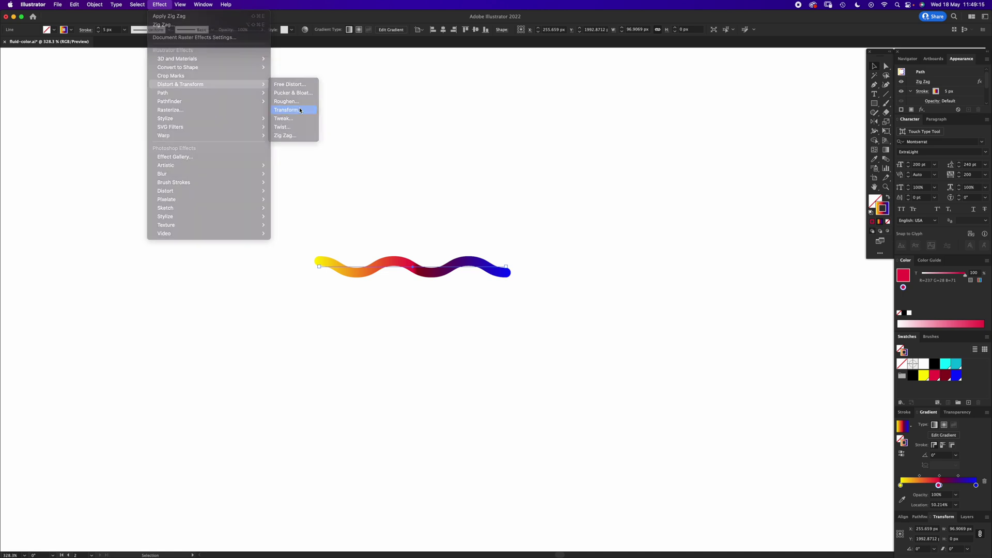
left_click(664, 263)
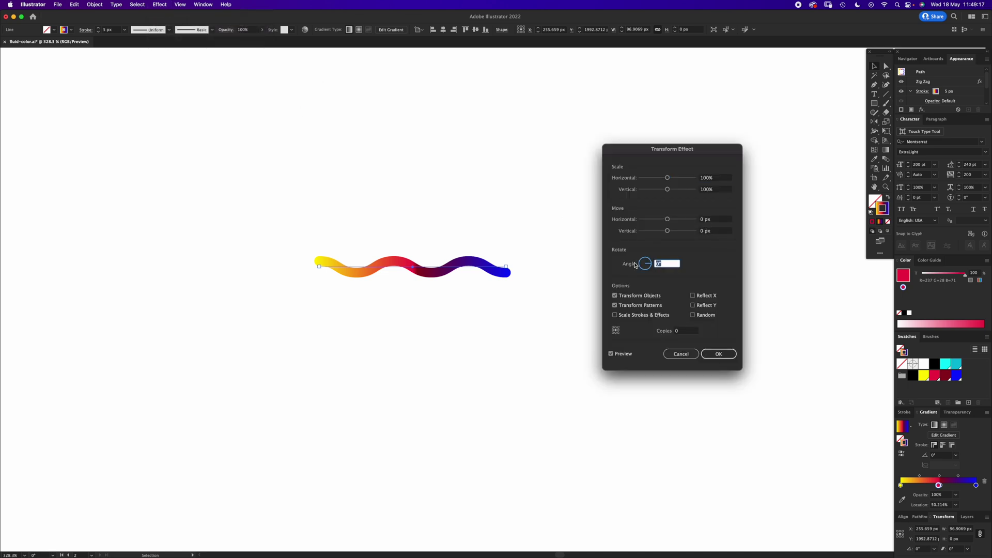
type("30")
key("Tab")
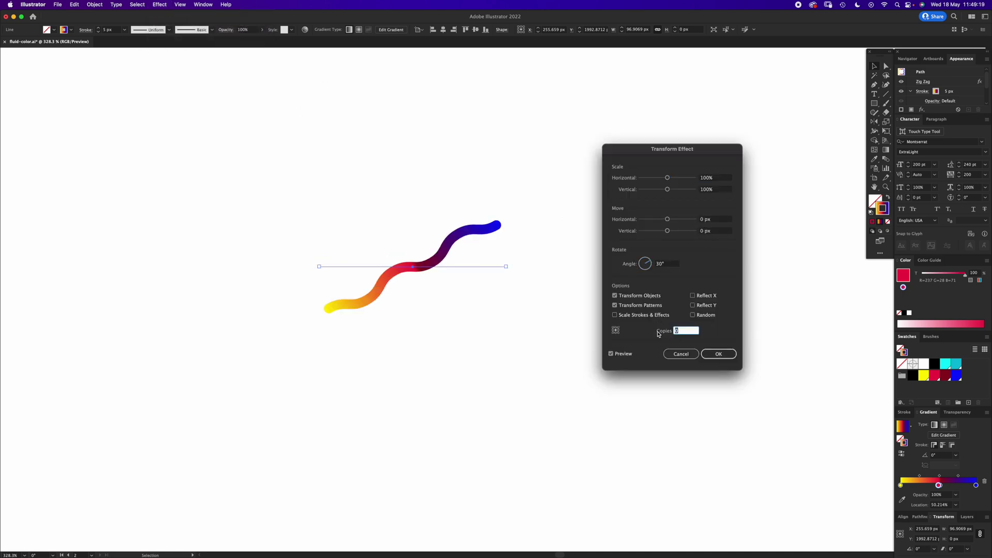
type("5")
key("Tab")
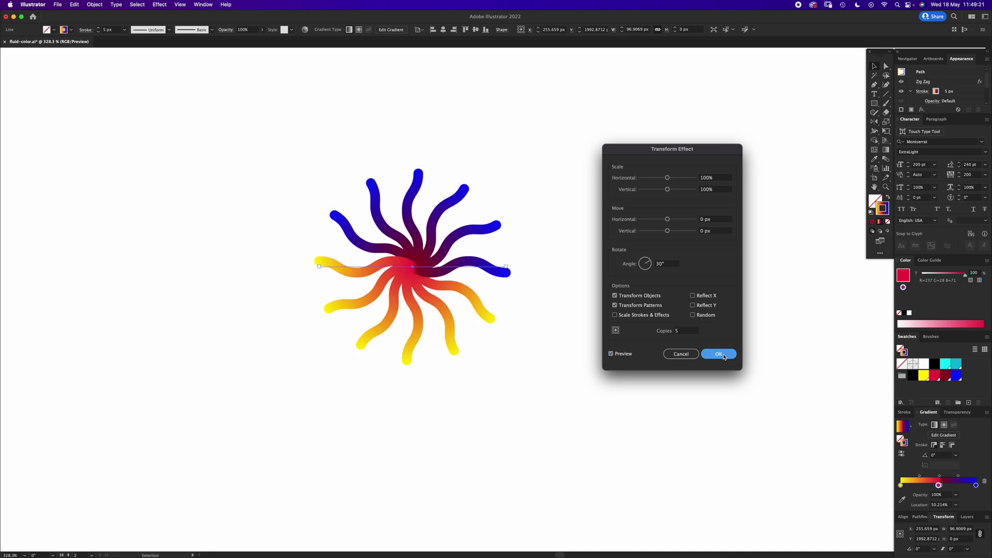
left_click(705, 355)
Step: Zoom out to see the whole sunburst on the artboard
key("z")
left_click(583, 271, "alt")
left_click(587, 277, "alt")
left_click(586, 277, "alt")
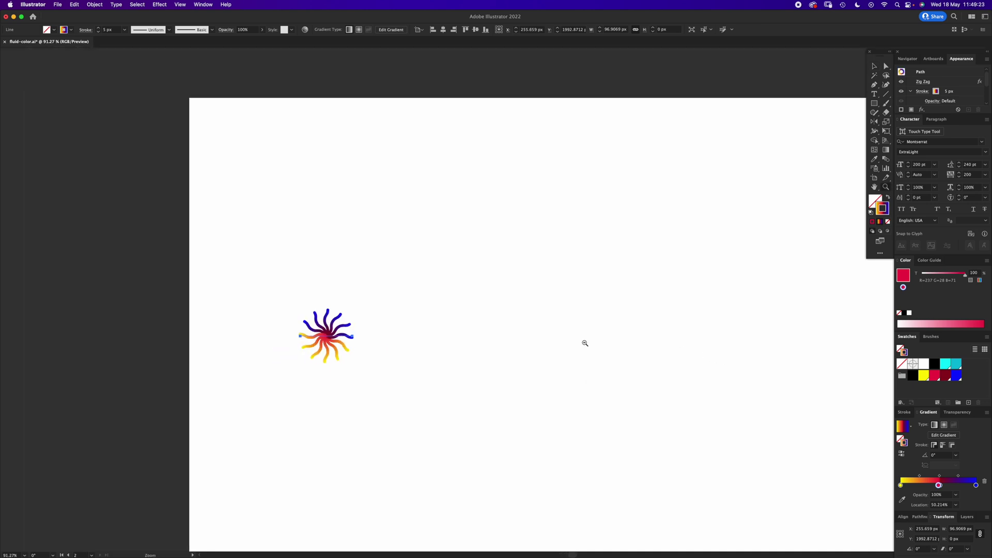
Step: Alt-drag a duplicate of the sunburst about 900 px to the artboard's right side
scroll(542, 275, "right", 5)
left_click(558, 277, "alt")
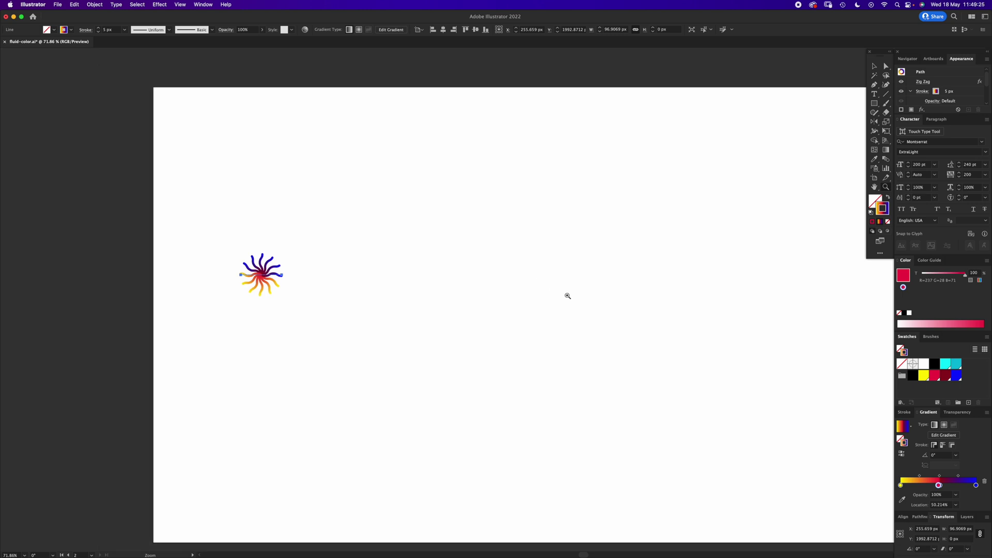
scroll(517, 294, "right", 3)
scroll(505, 307, "up", 1)
key("v")
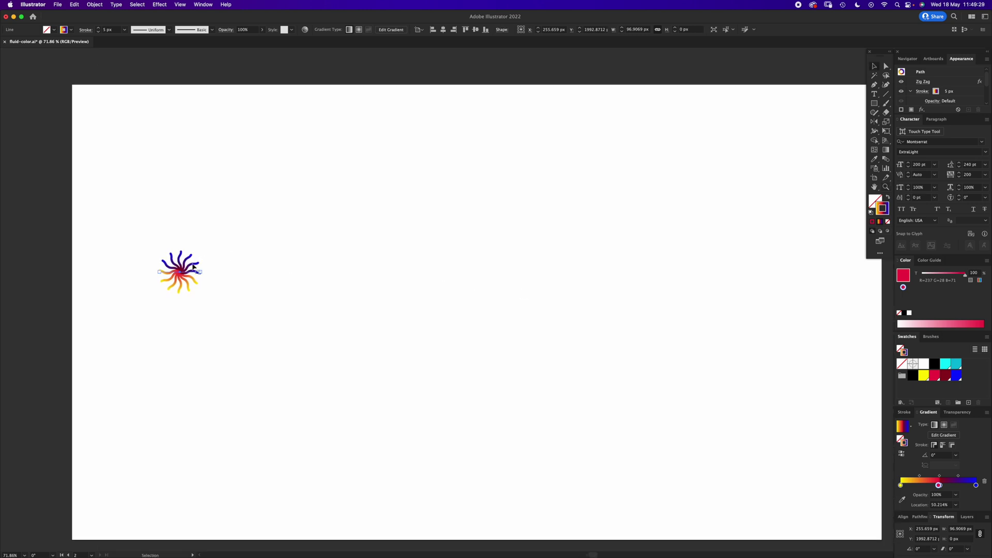
left_click_drag(181, 274, 763, 274)
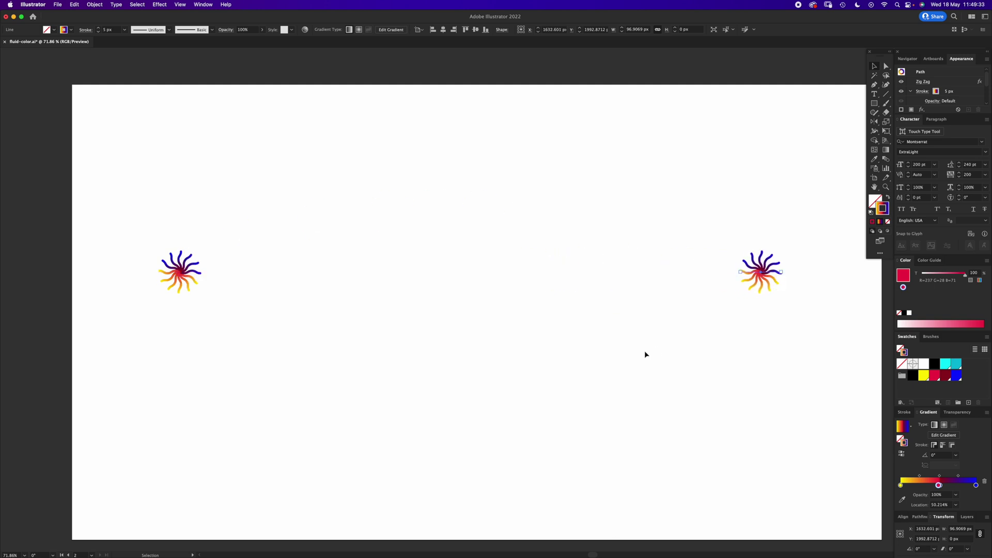
Step: Drag the copy's left arm endpoint far left, enlarging it into a large starburst
key("a")
left_click(730, 309)
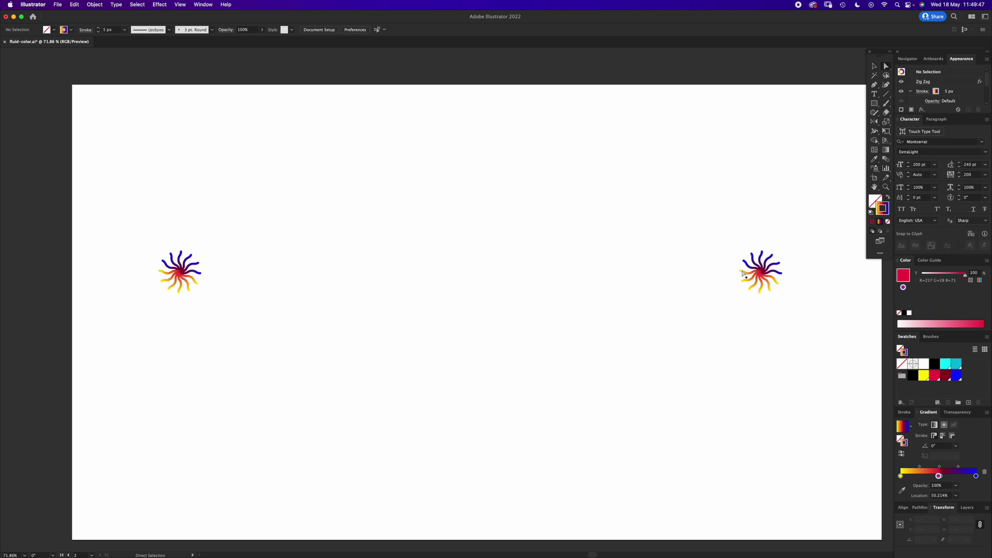
left_click(739, 273)
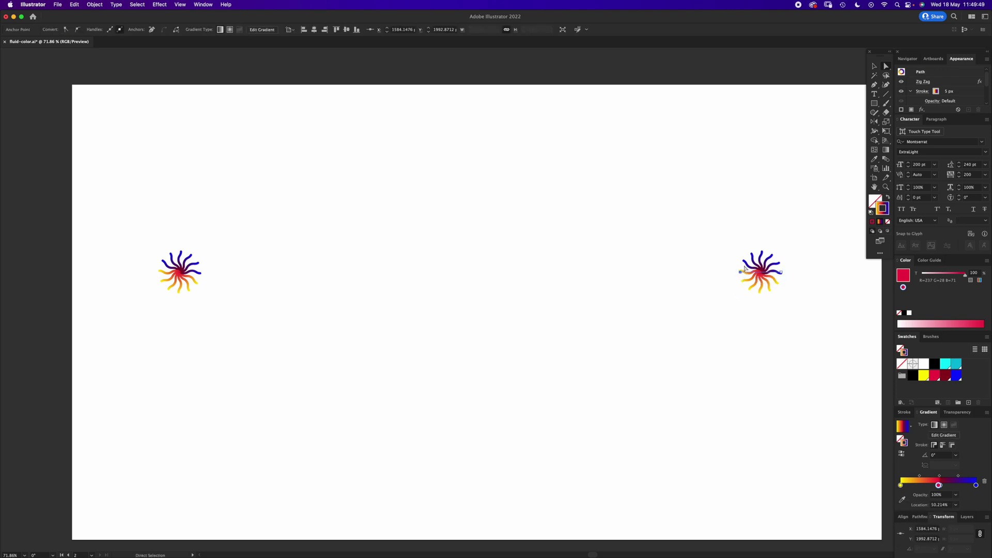
left_click_drag(739, 272, 319, 282)
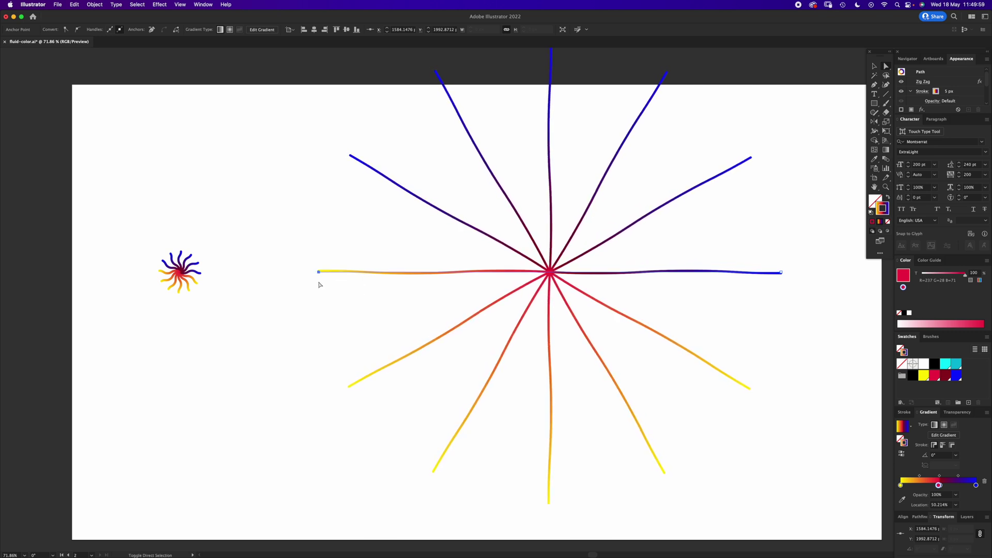
Step: Move the large starburst right and slightly down, then reframe the view around it
key("v")
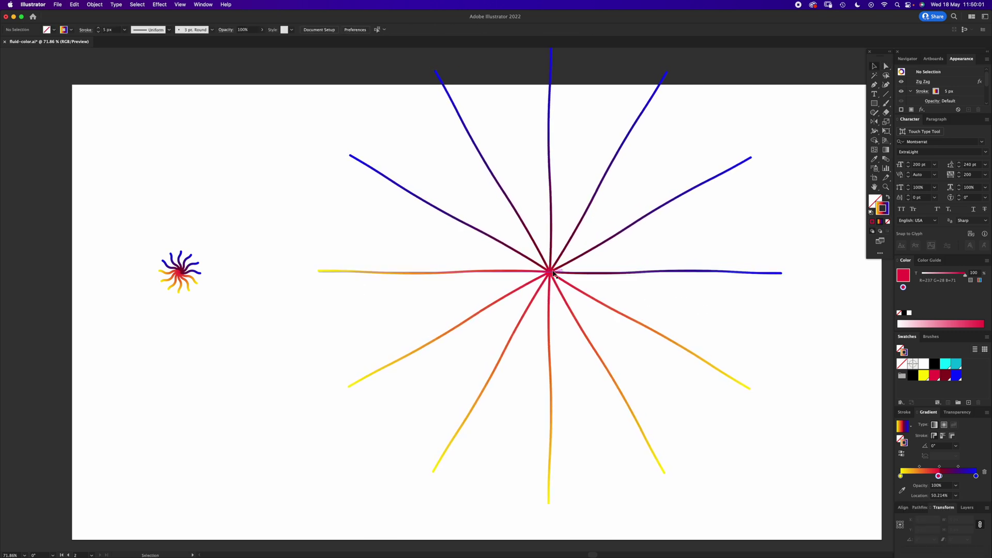
left_click_drag(565, 277, 690, 283)
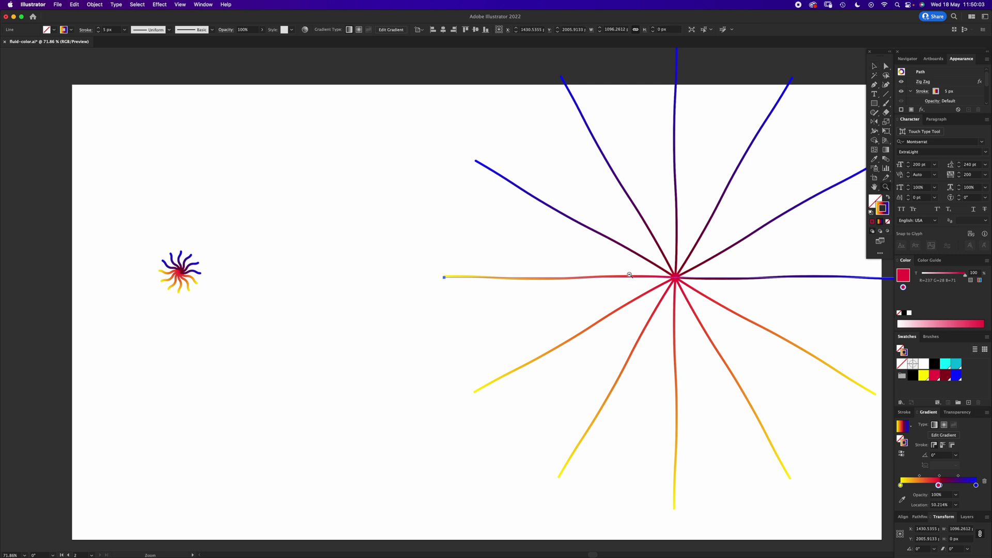
key("super+minus")
left_click_drag(582, 317, 631, 302)
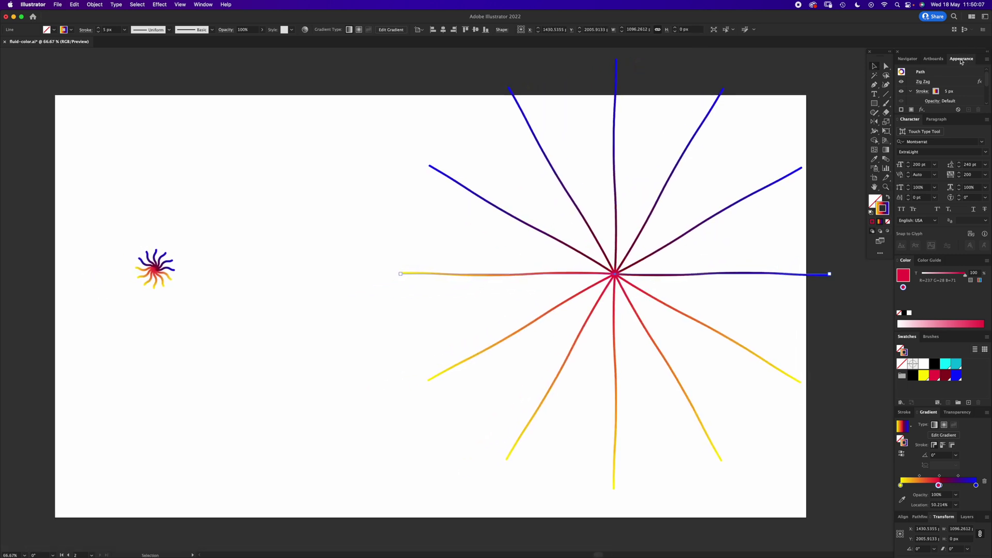
Step: Change the large starburst's Zig Zag size to 50 px, then deselect it
left_click(926, 82)
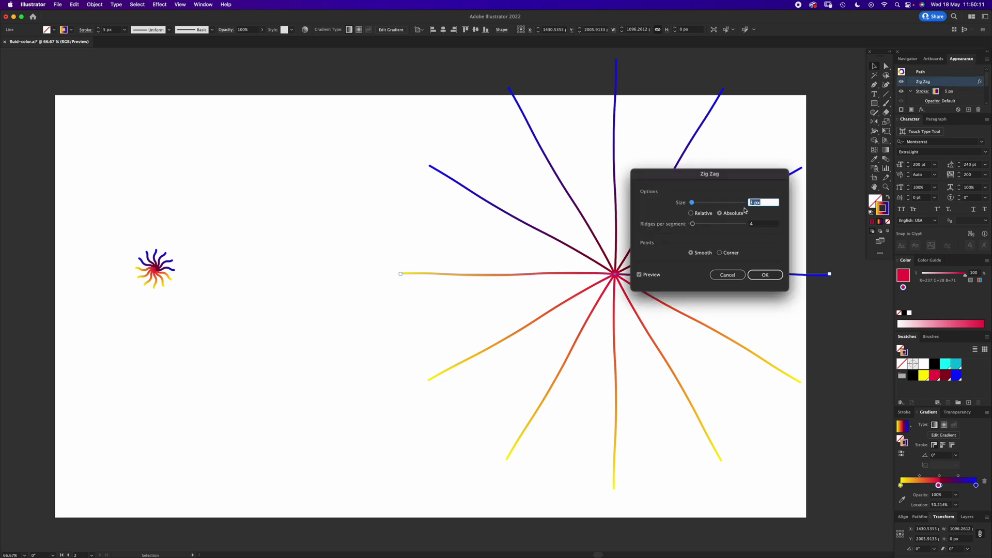
type("50")
key("Tab")
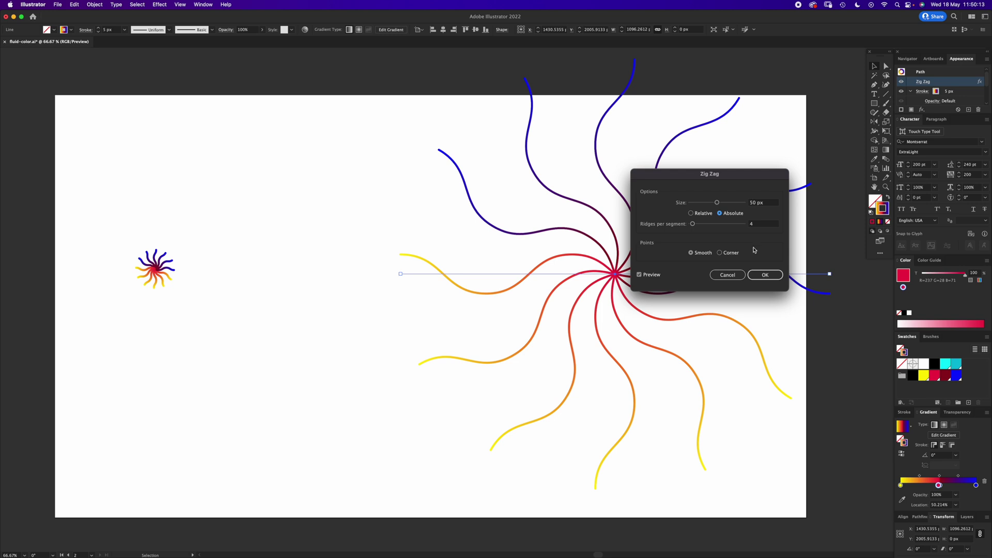
left_click(764, 274)
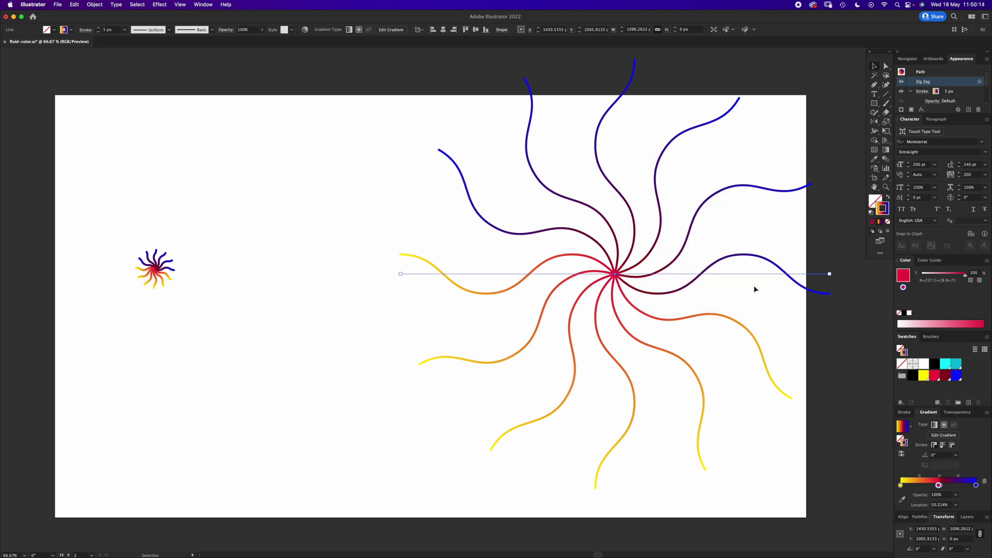
left_click(370, 343)
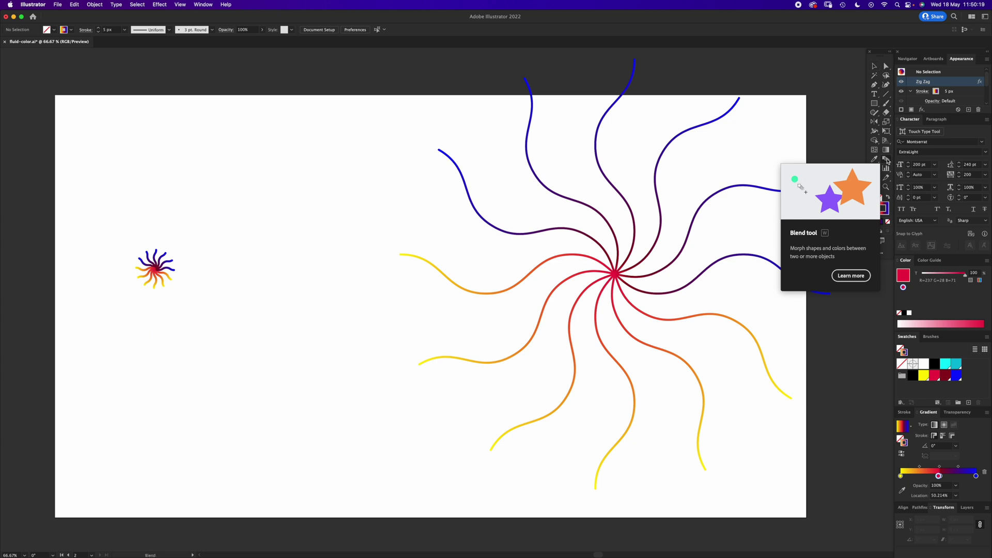
Step: Set blend spacing to 2 px specified distance and blend the small sunburst into the large starburst
double_click(886, 160)
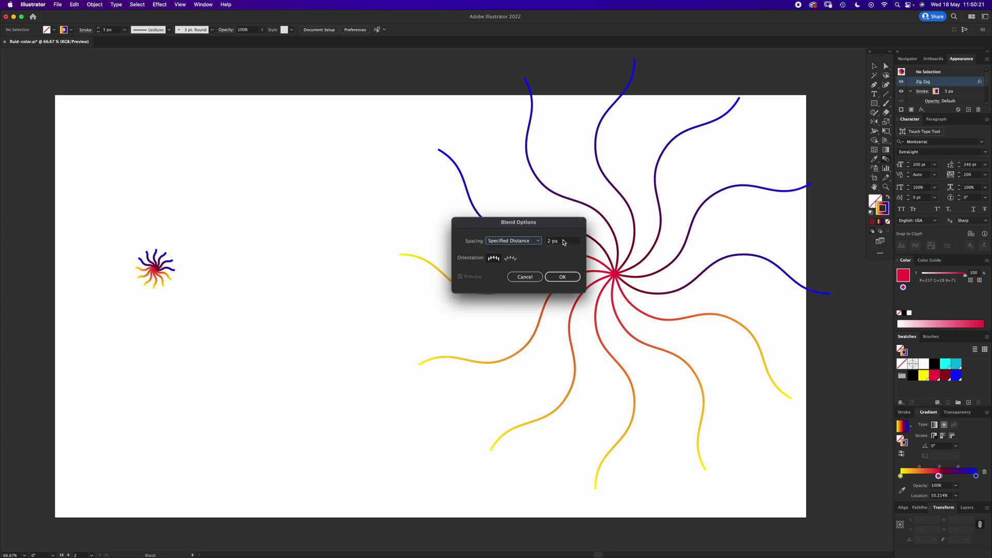
left_click(567, 278)
key("v")
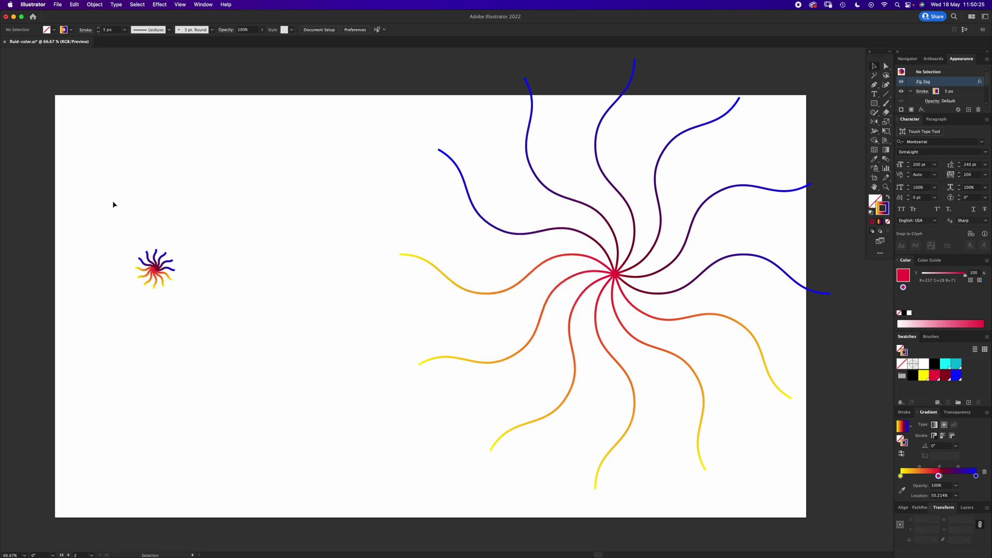
left_click_drag(114, 205, 526, 333)
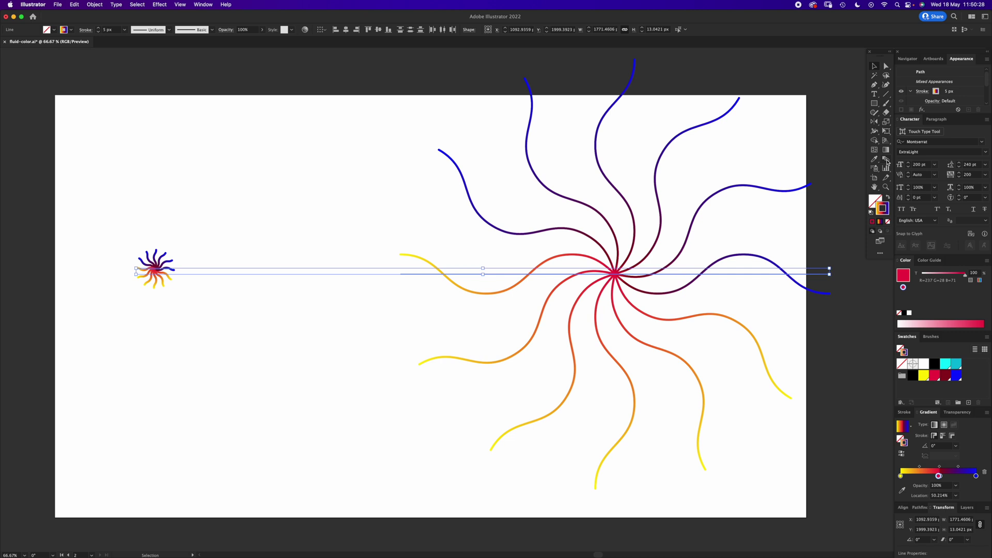
left_click(887, 160)
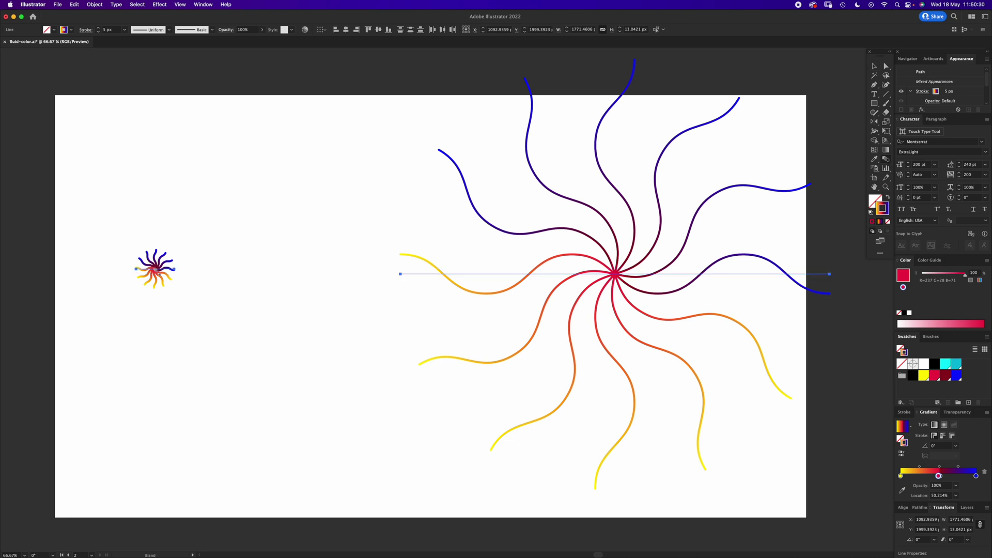
left_click(616, 273)
Step: Zoom out and move the blend up toward the top of the artboard
key("z")
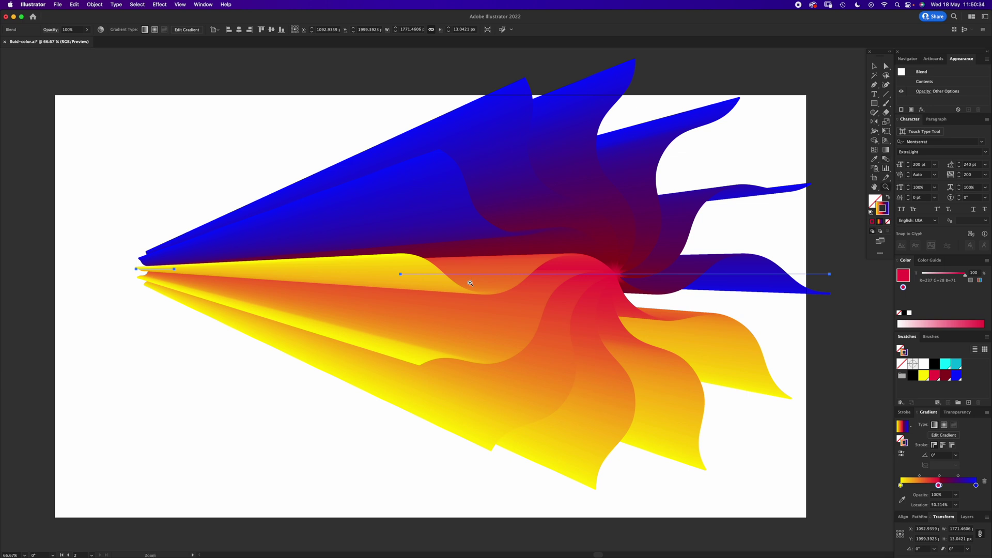
left_click(449, 301, "alt")
left_click(458, 308, "alt")
key("v")
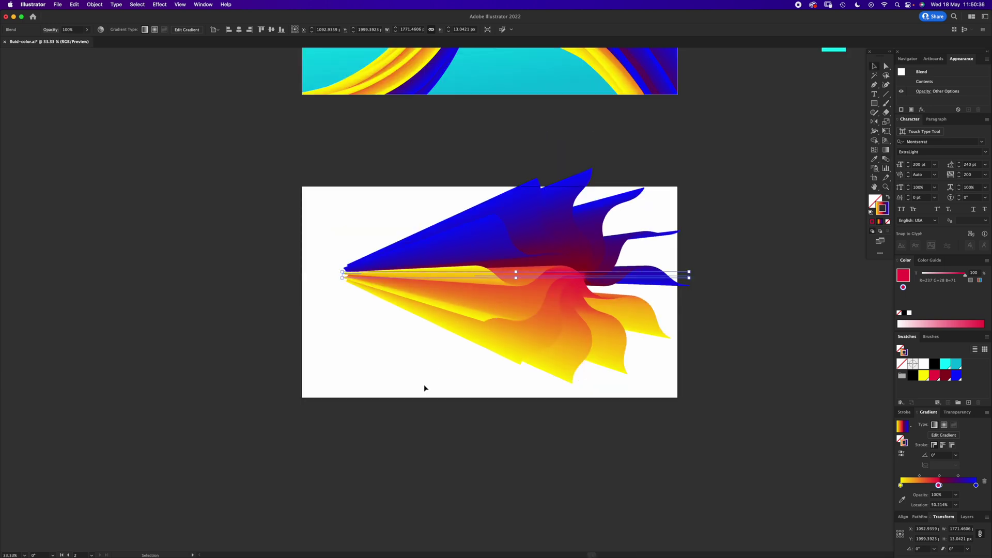
left_click(425, 387)
left_click_drag(499, 278, 512, 213)
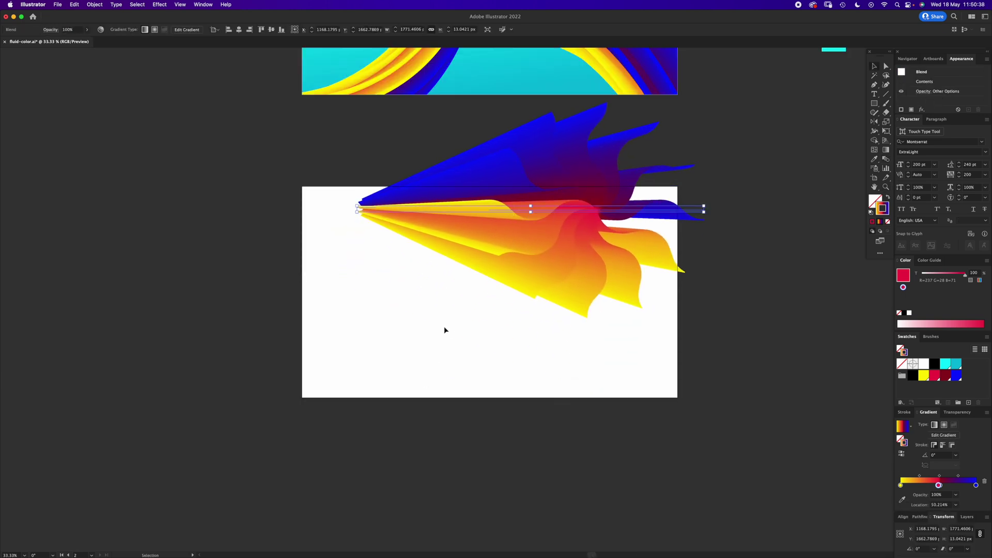
scroll(443, 322, "up", 5)
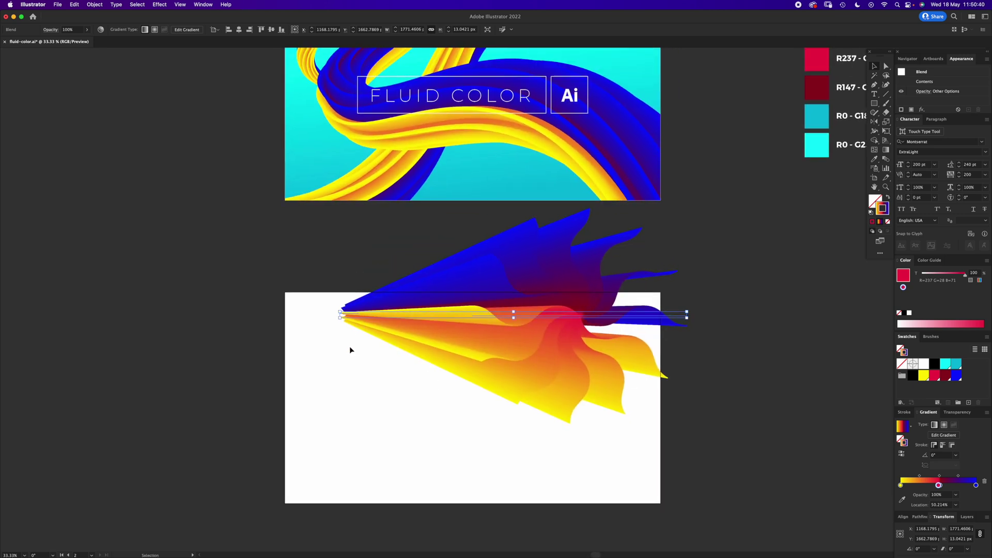
scroll(361, 174, "up", 4)
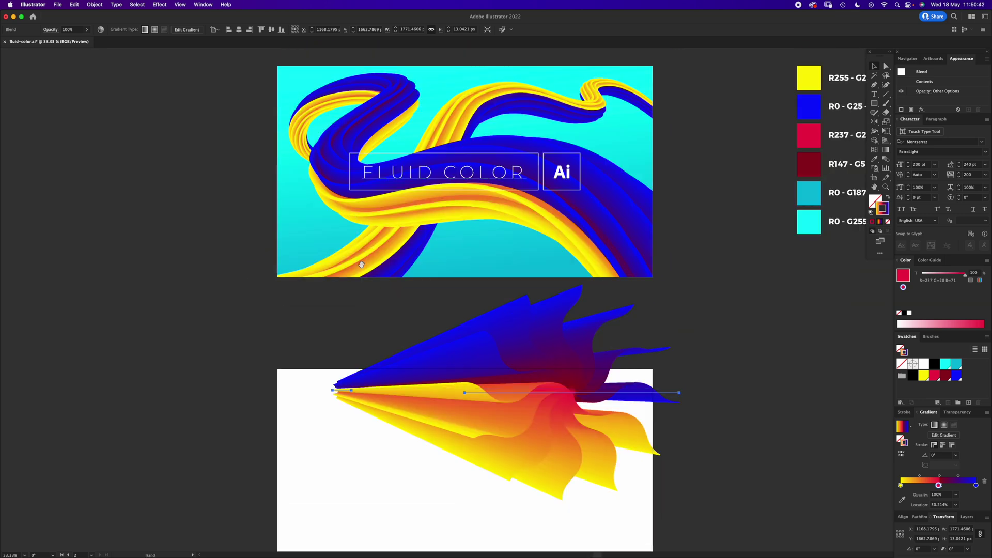
scroll(620, 297, "down", 3)
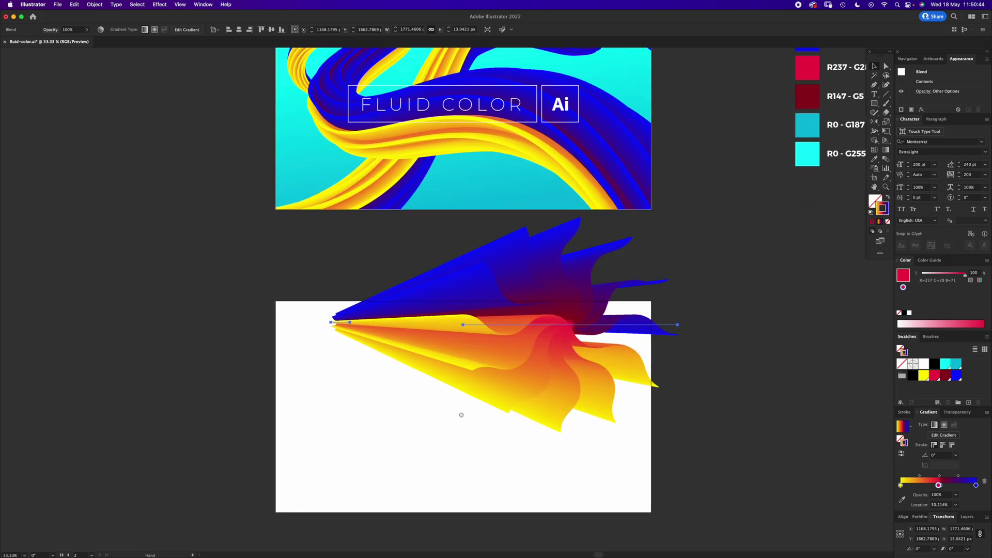
scroll(488, 428, "up", 3)
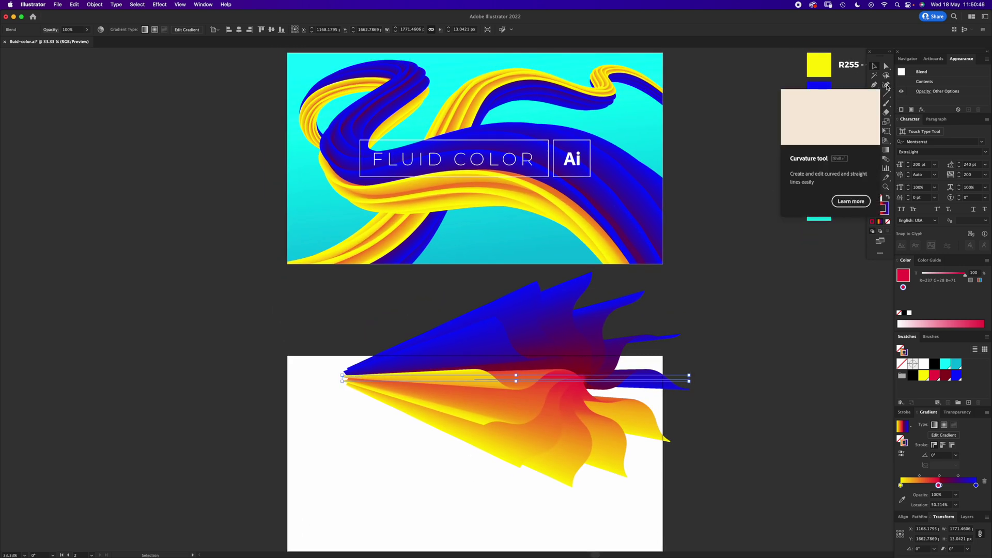
Step: Draw a looping S-shaped spine curve with the Curvature tool across the lower artboard
left_click(887, 85)
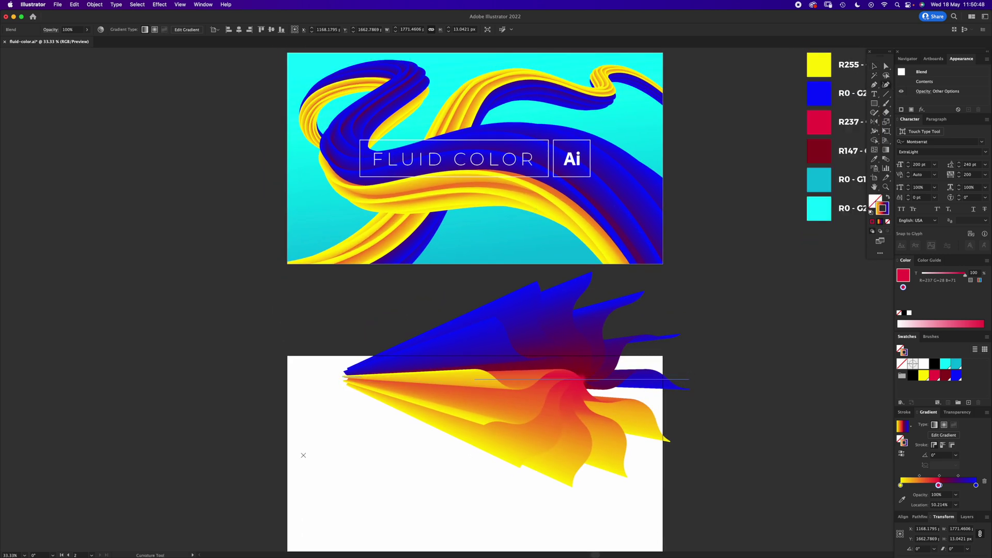
left_click(332, 447)
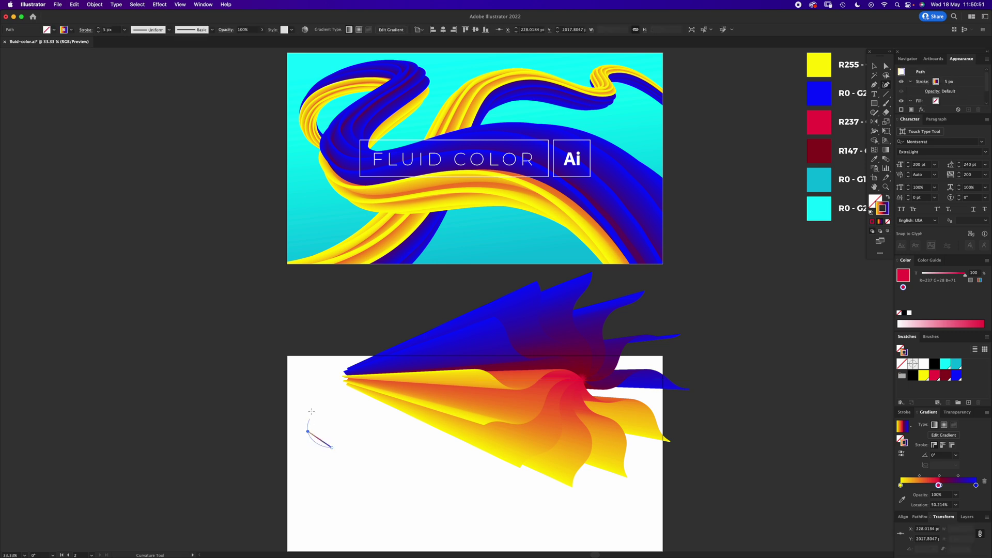
left_click(308, 430)
left_click(328, 401)
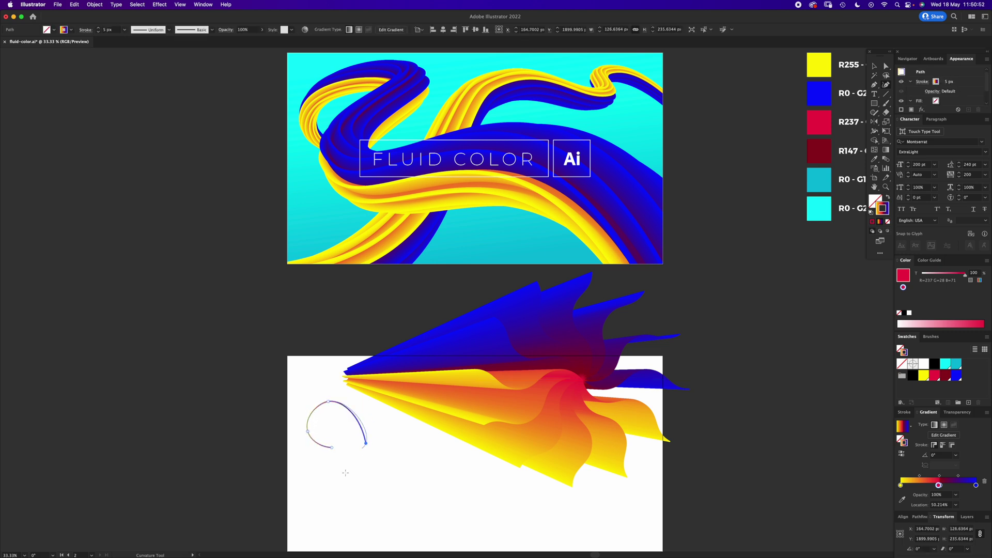
left_click(366, 442)
left_click(327, 481)
left_click(448, 530)
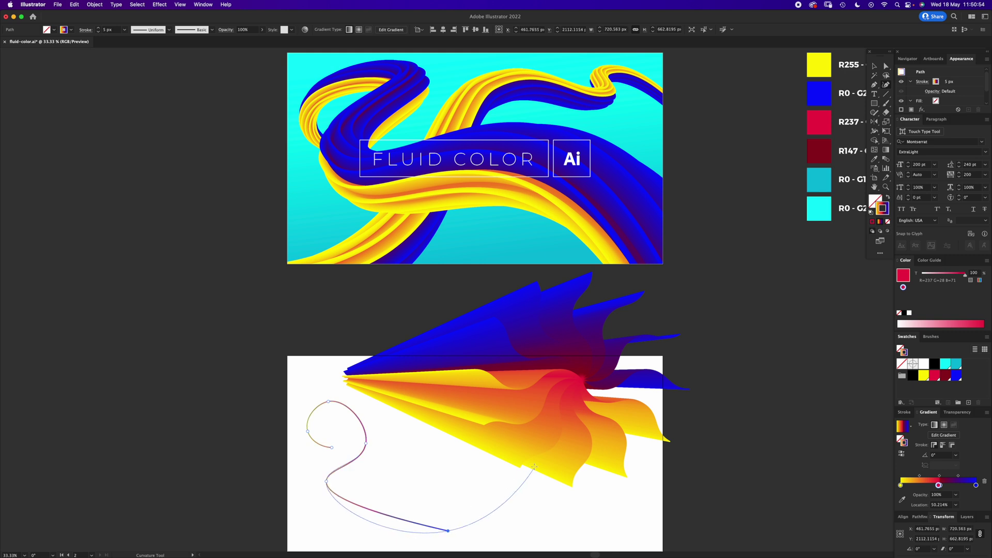
left_click(520, 429)
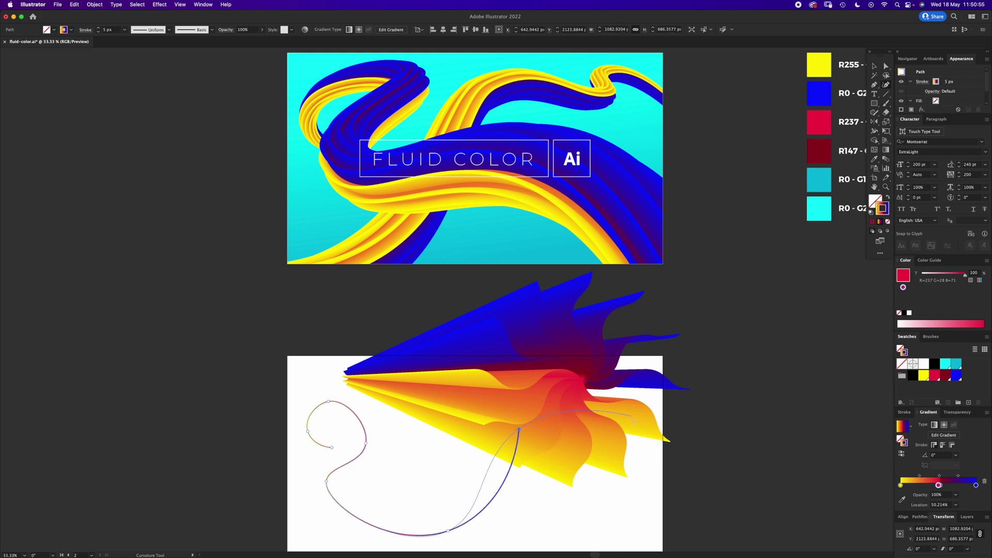
left_click(718, 483)
key("v")
left_click(750, 411)
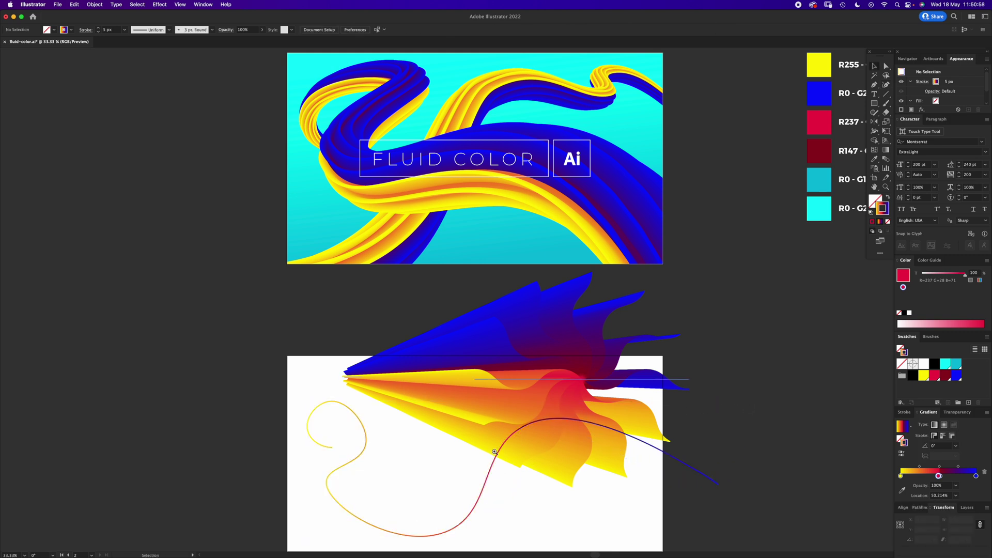
key("super+equal")
Step: Select the S curve with the blend and apply Object > Blend > Replace Spine
scroll(473, 350, "up", 3)
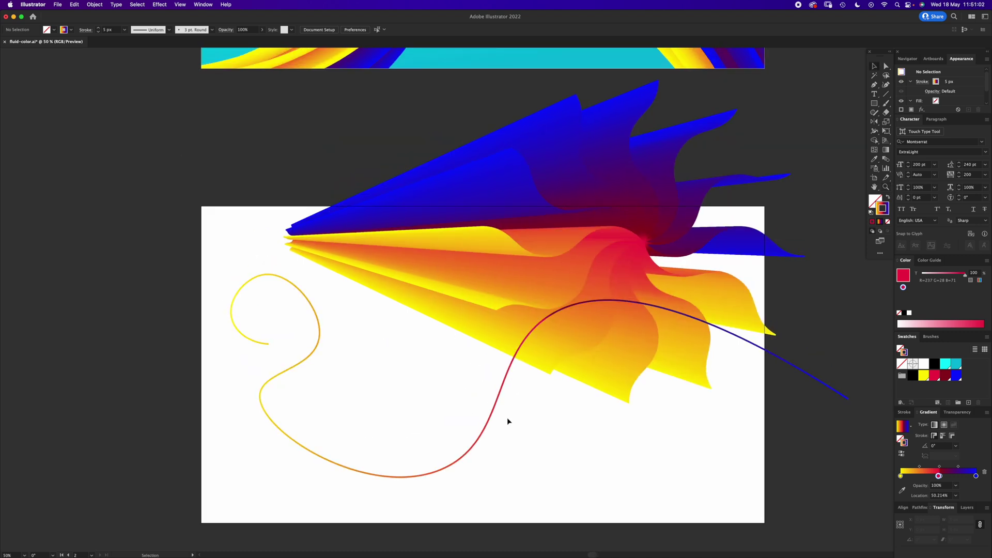
left_click_drag(472, 487, 609, 161)
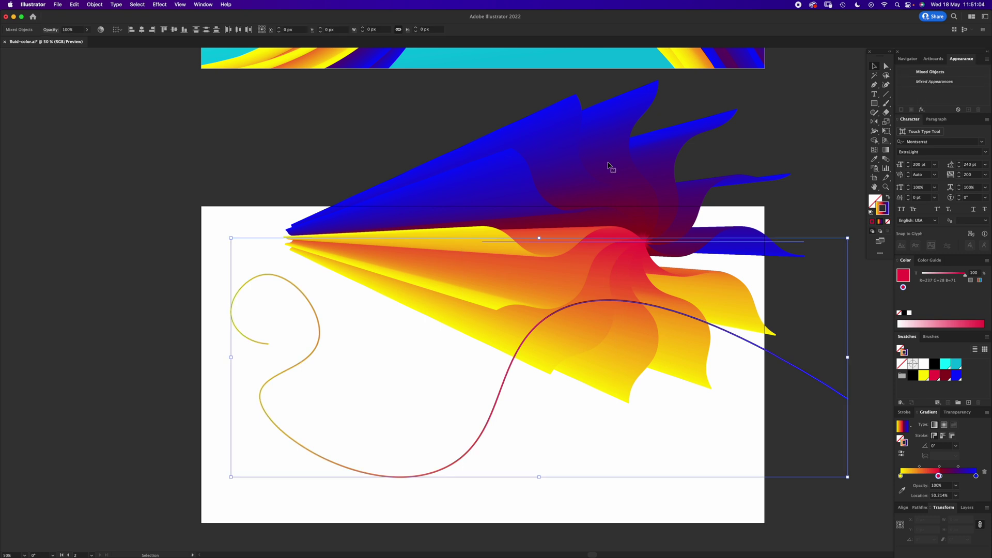
left_click(100, 6)
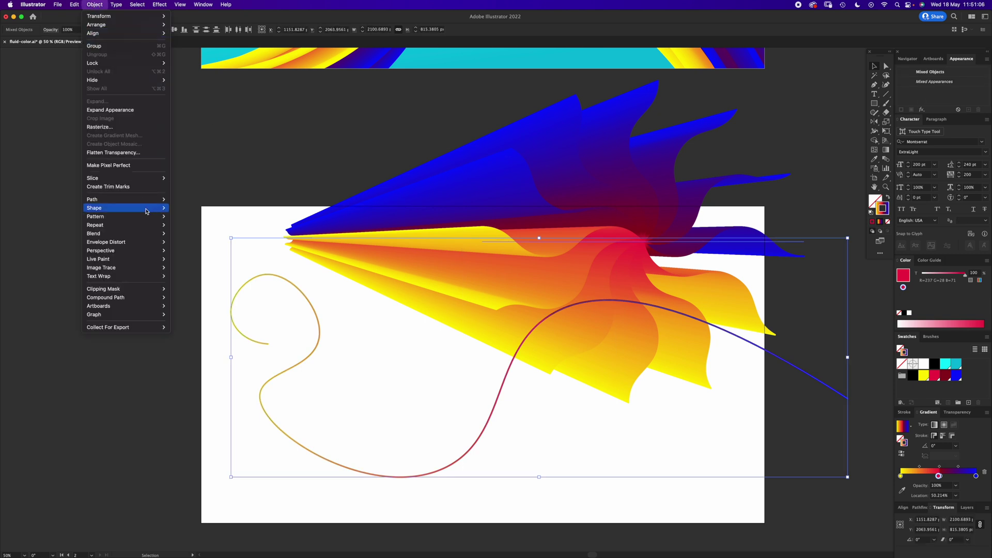
mouse_move(154, 235)
left_click(197, 281)
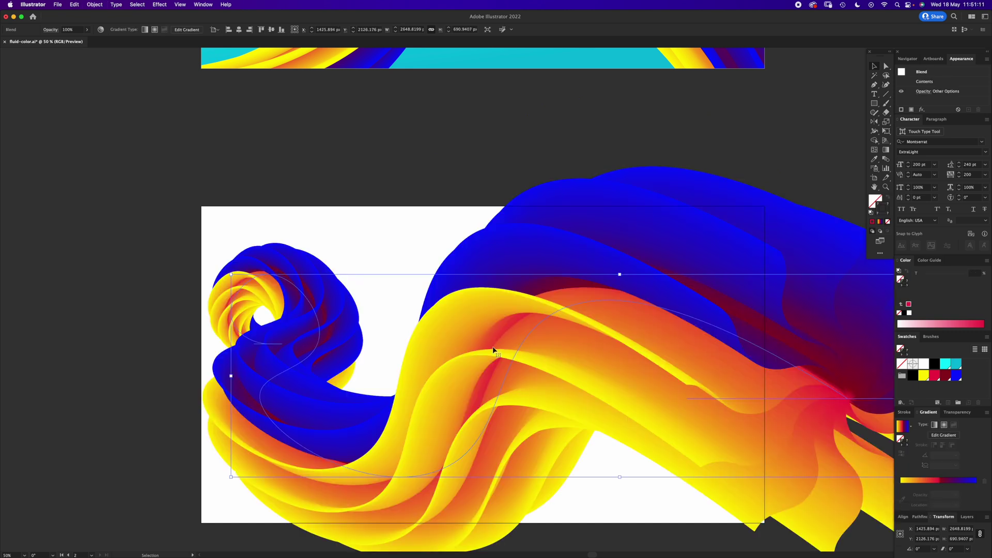
scroll(466, 381, "down", 3)
scroll(466, 381, "right", 2)
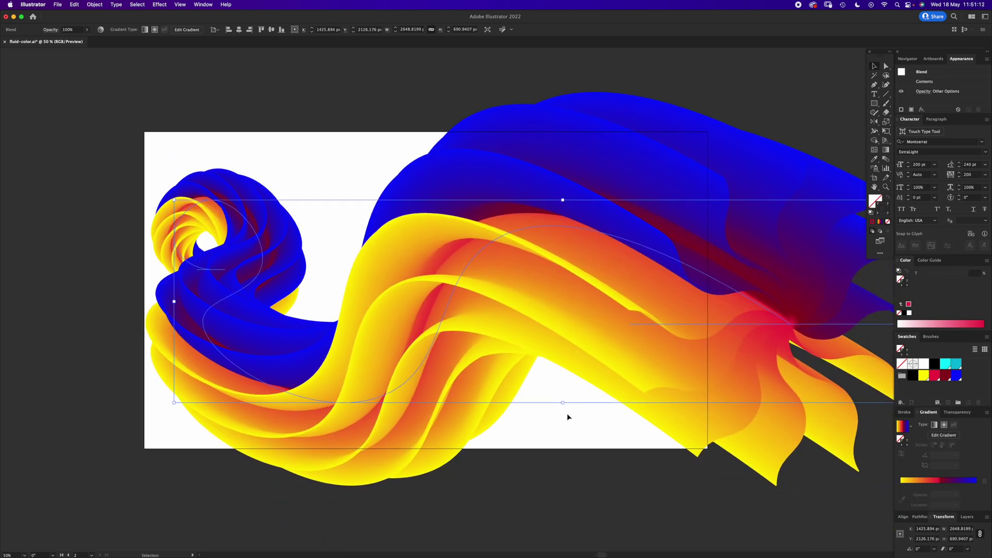
left_click(561, 439)
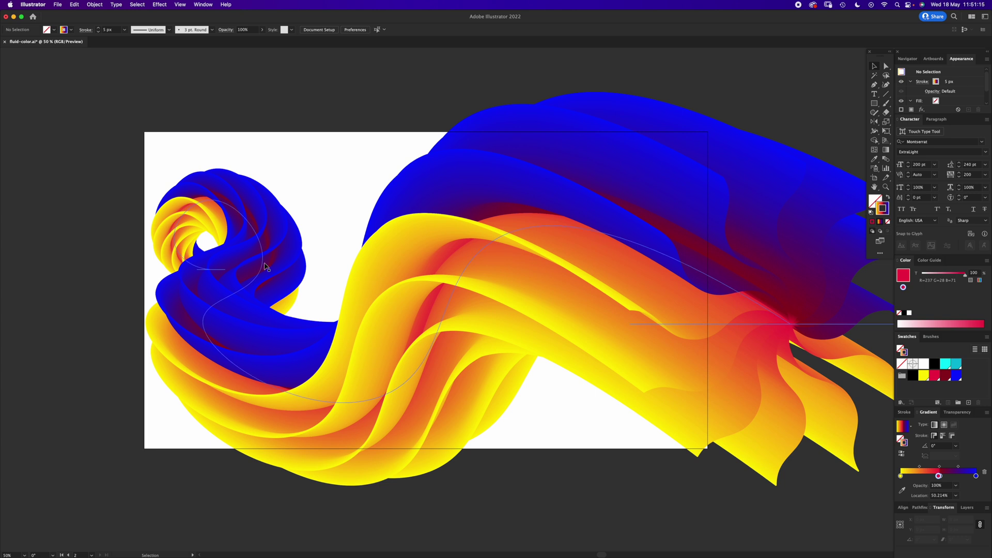
Step: Drag spine anchors with Direct Selection to reshape the upper loop and main curve
key("a")
left_click(211, 269)
left_click_drag(234, 260, 333, 221)
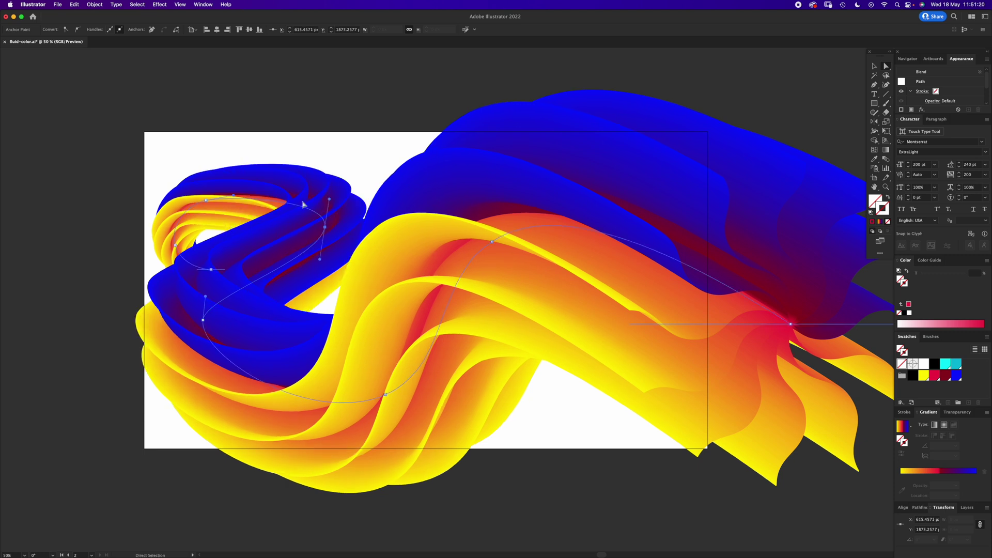
left_click_drag(207, 201, 179, 191)
left_click(248, 165)
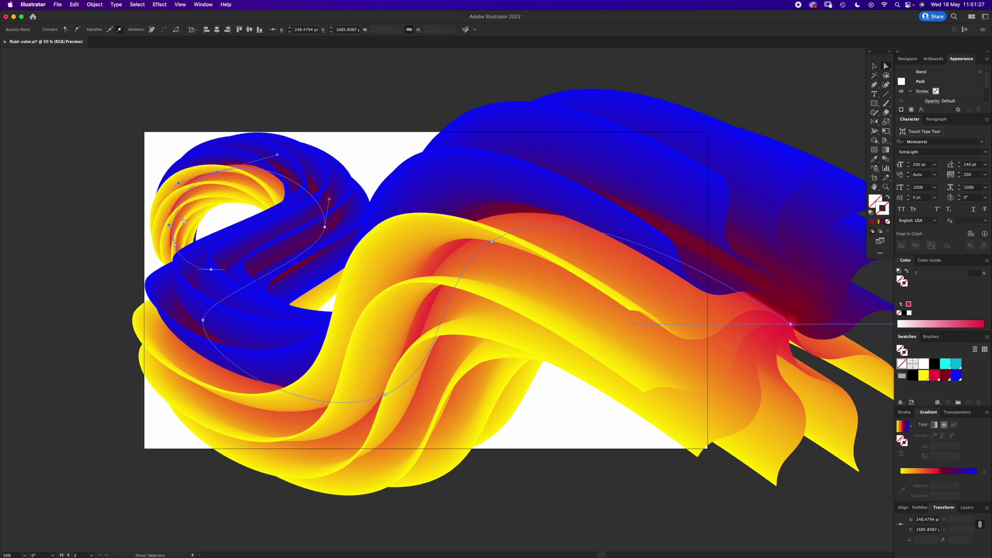
left_click_drag(495, 242, 541, 257)
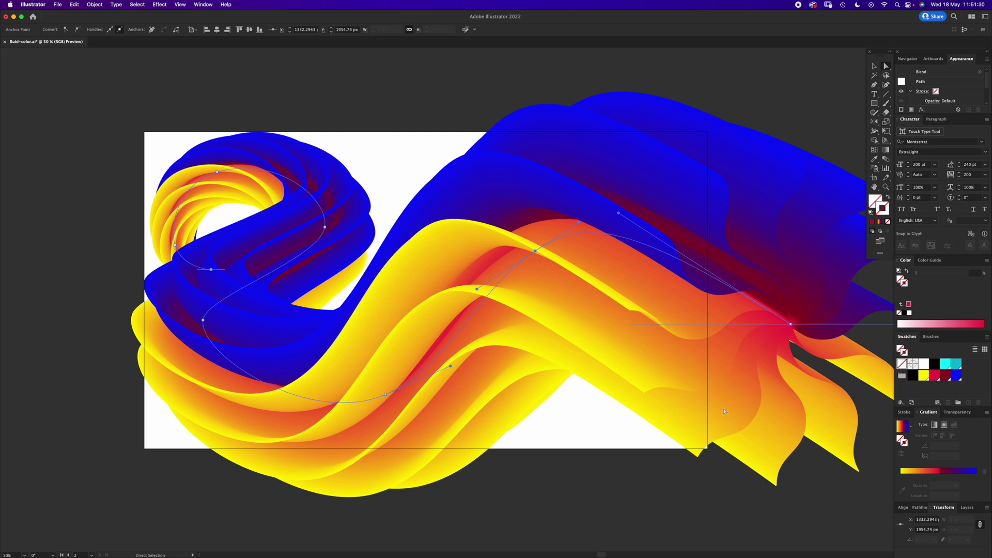
left_click(441, 253, "alt")
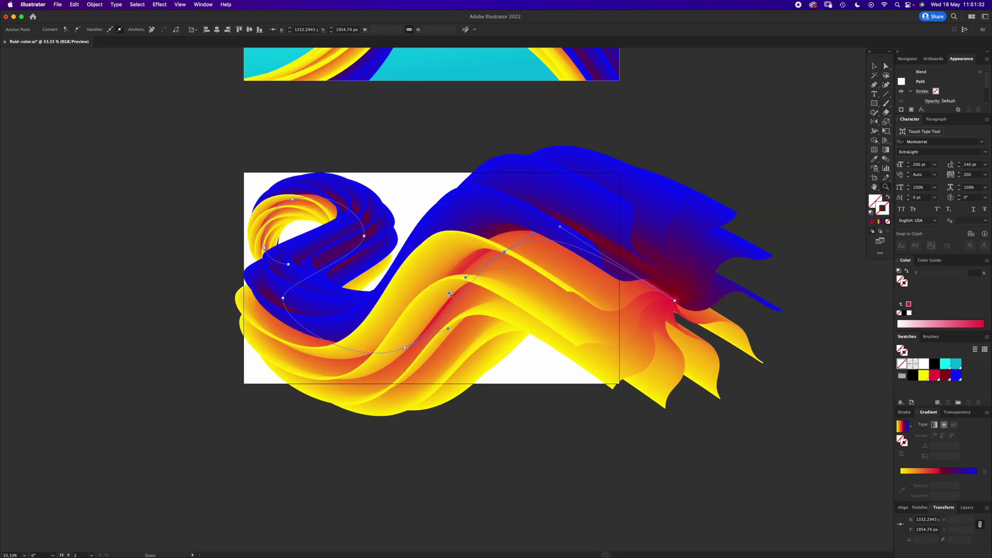
left_click(568, 312)
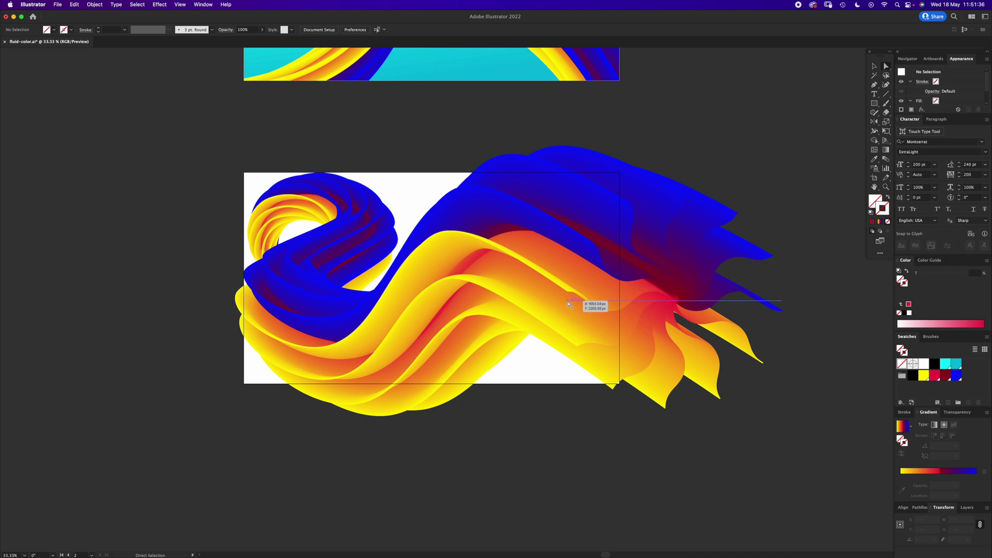
left_click(568, 303)
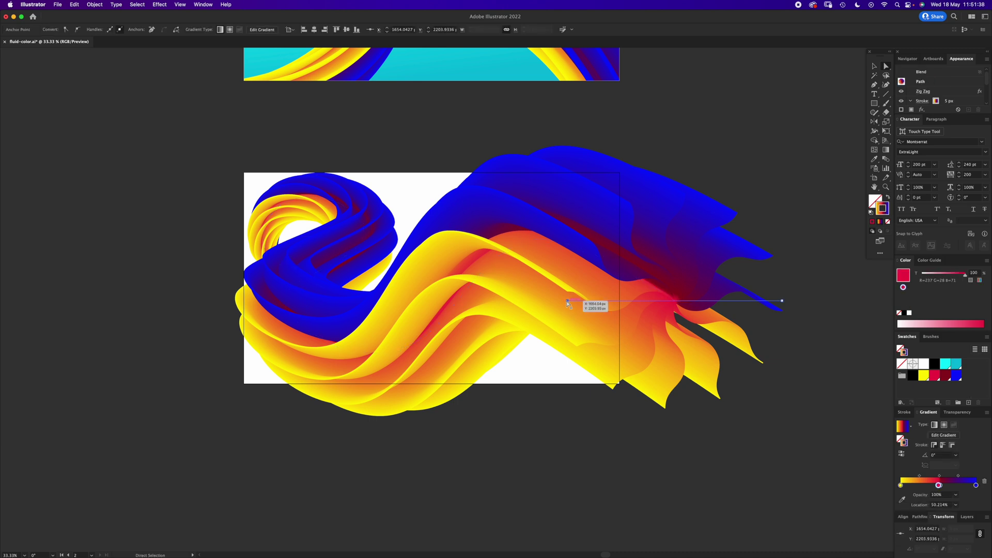
Step: Drag the spine's right-end anchor further right and bend its handles upward
left_click_drag(568, 304, 676, 386)
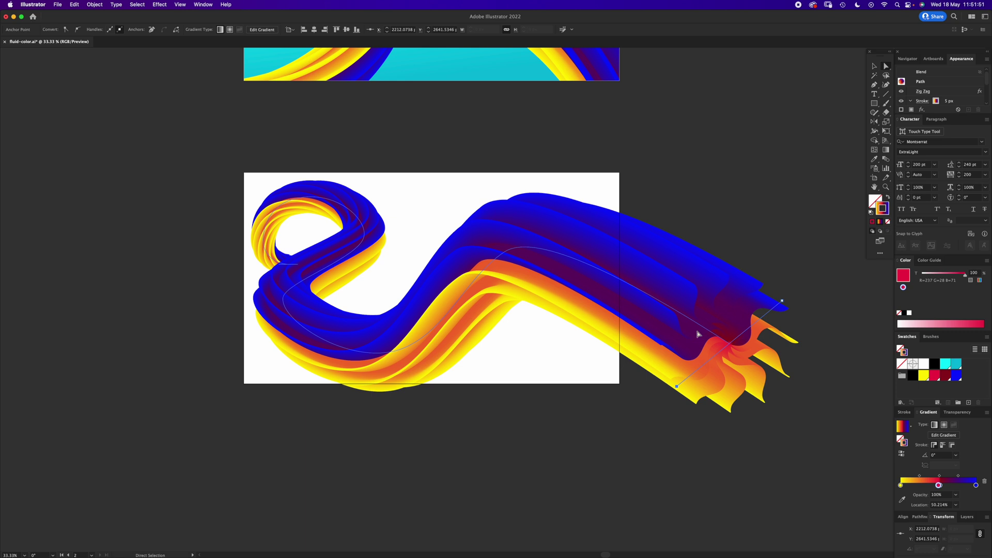
left_click_drag(676, 386, 667, 205)
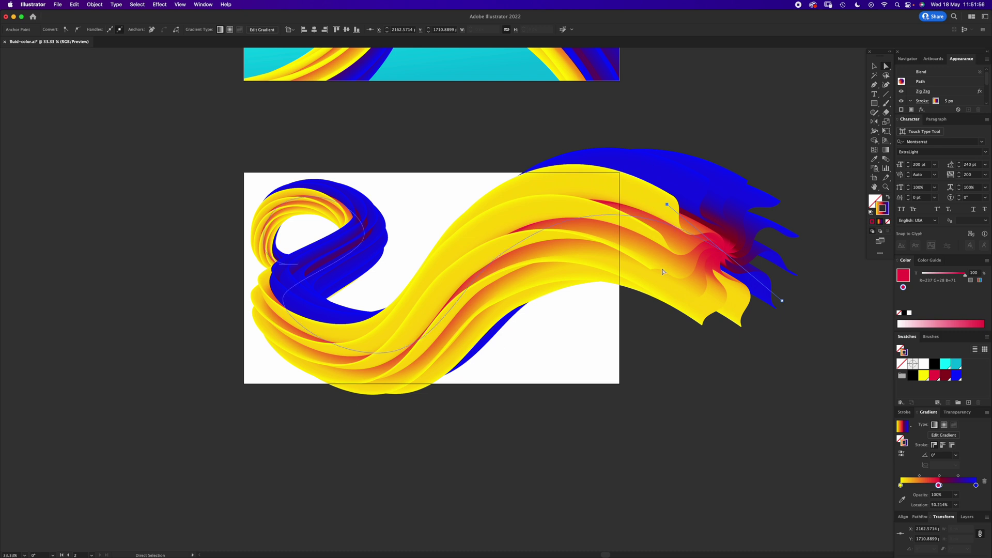
left_click_drag(666, 205, 665, 235)
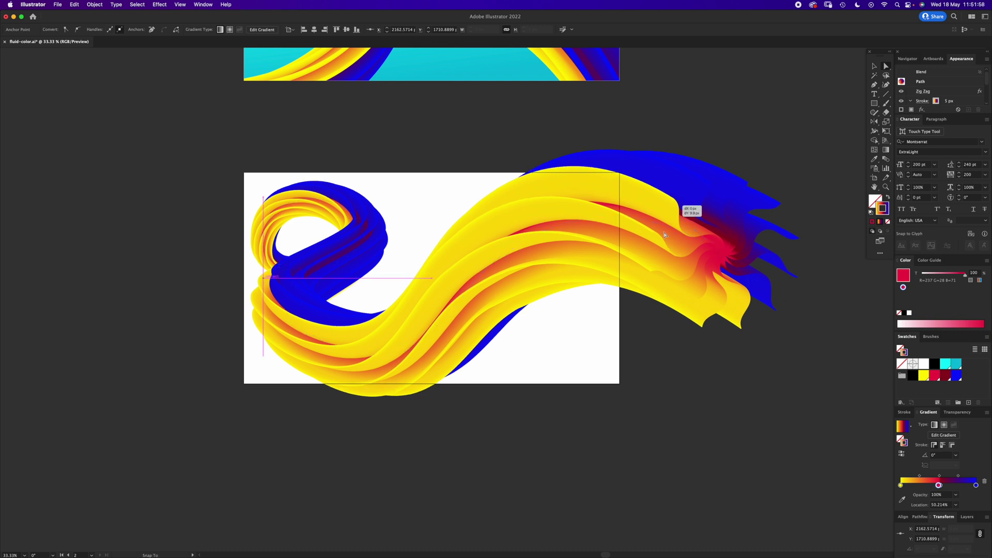
left_click(563, 378)
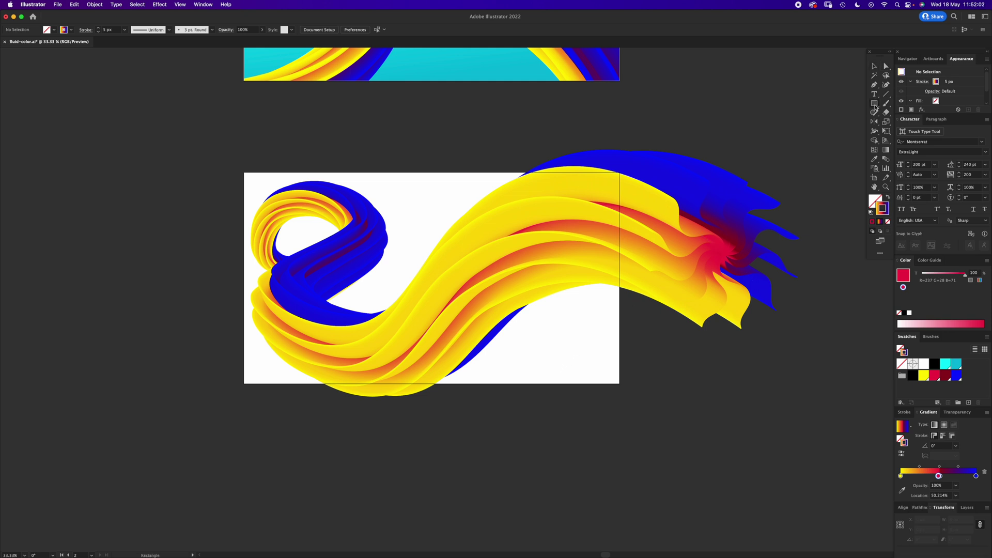
Step: Draw an artboard-sized rectangle with no stroke and a two-stop cyan-to-teal gradient fill
mouse_move(244, 172)
left_mouse_down()
mouse_move(535, 260)
mouse_move(619, 365)
mouse_move(619, 383)
left_mouse_up()
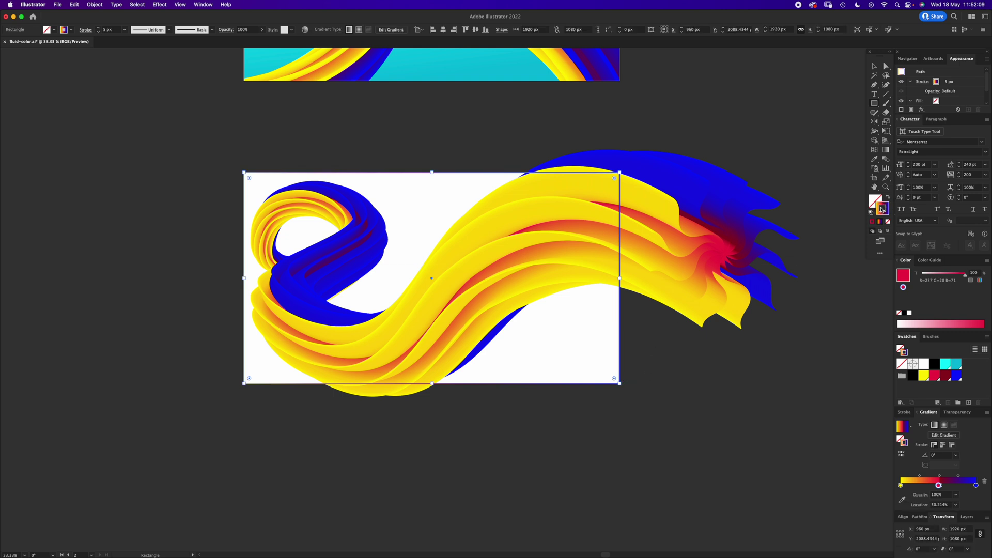
key("slash")
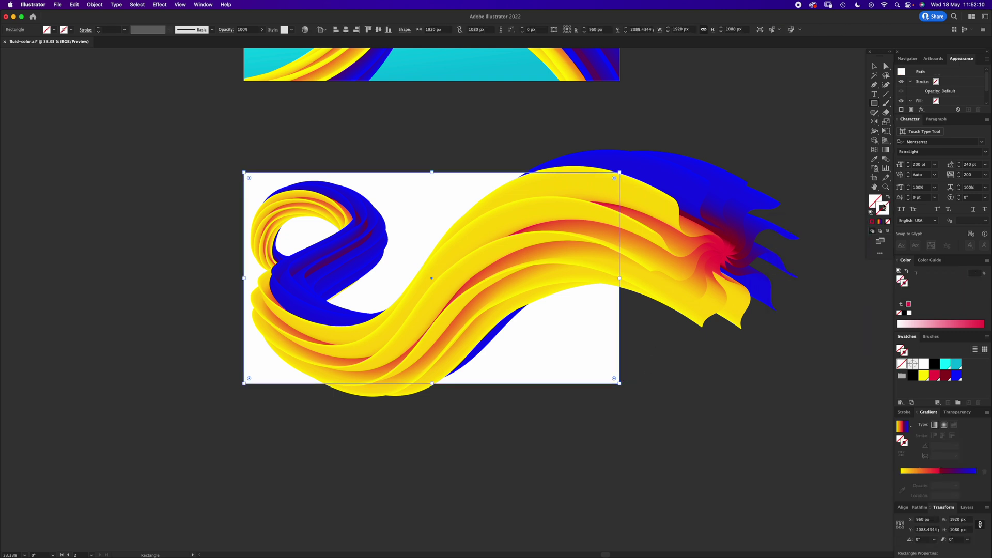
left_click(873, 202)
left_click(936, 472)
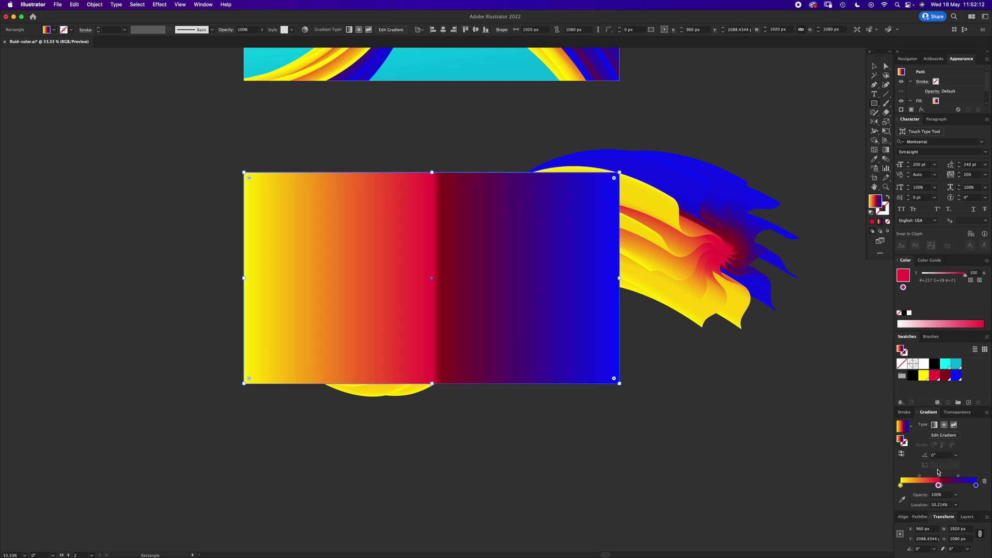
left_click_drag(939, 486, 934, 509)
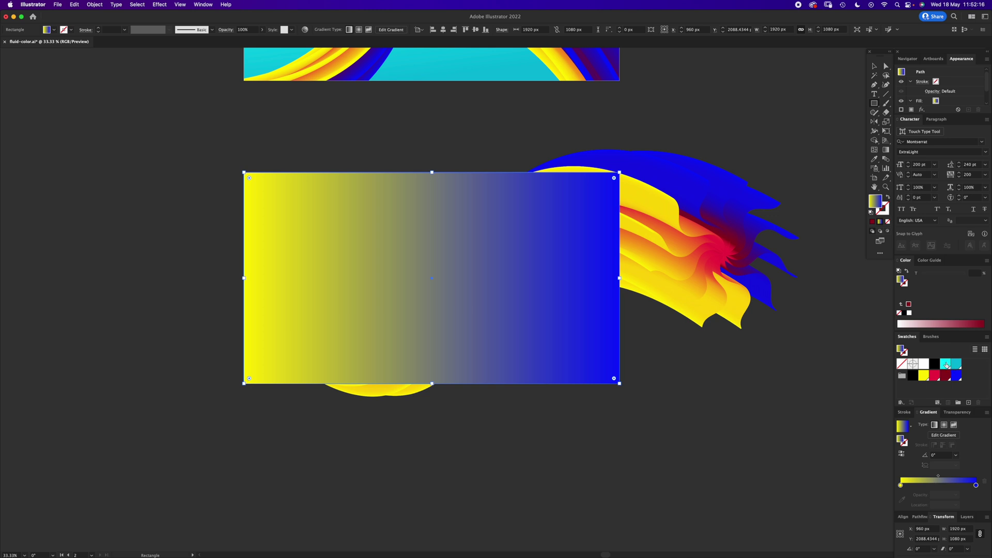
left_click_drag(947, 365, 901, 485)
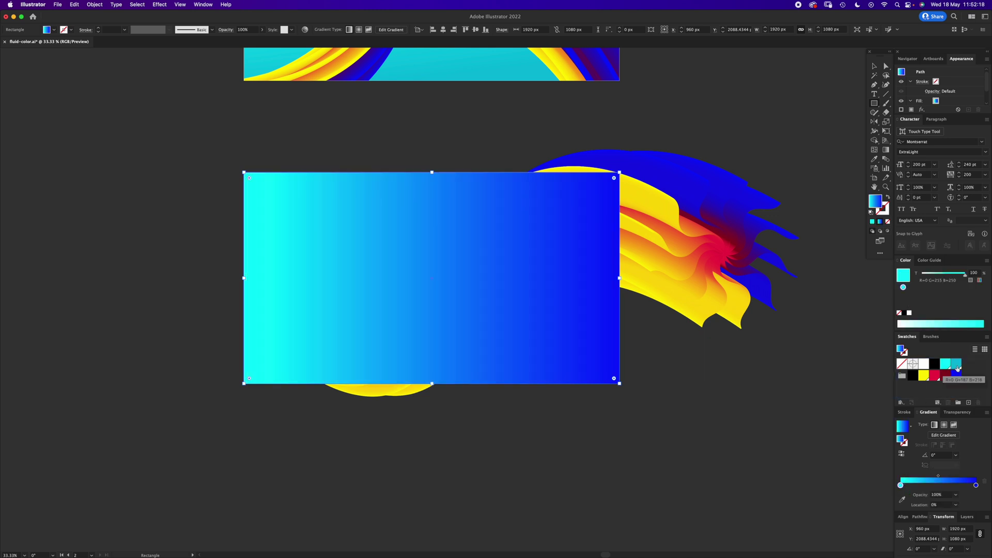
left_click_drag(958, 368, 981, 490)
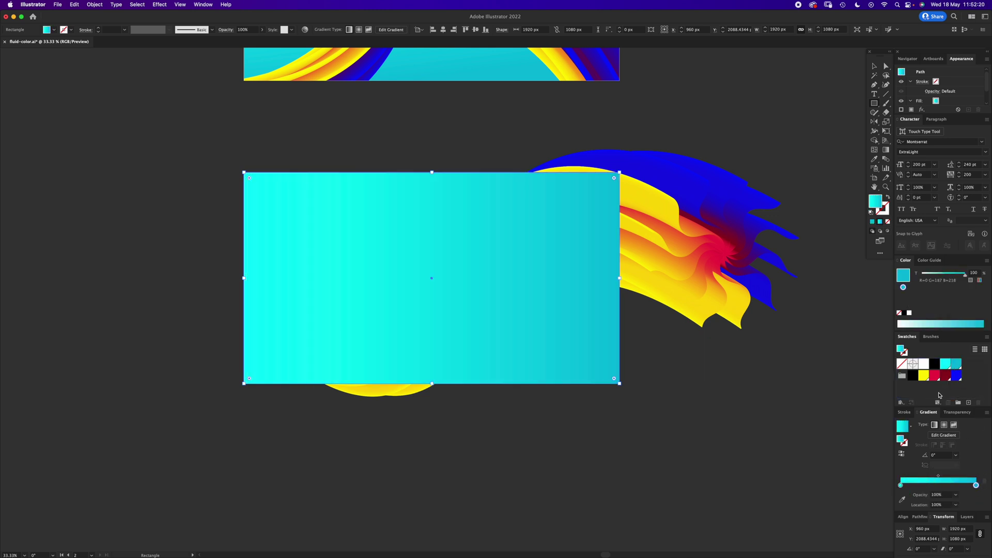
Step: Run the gradient vertically top to bottom and send the rectangle behind the ribbon
left_click(886, 150)
mouse_move(433, 172)
left_mouse_down()
mouse_move(441, 365)
mouse_move(432, 382)
left_mouse_up()
key("v")
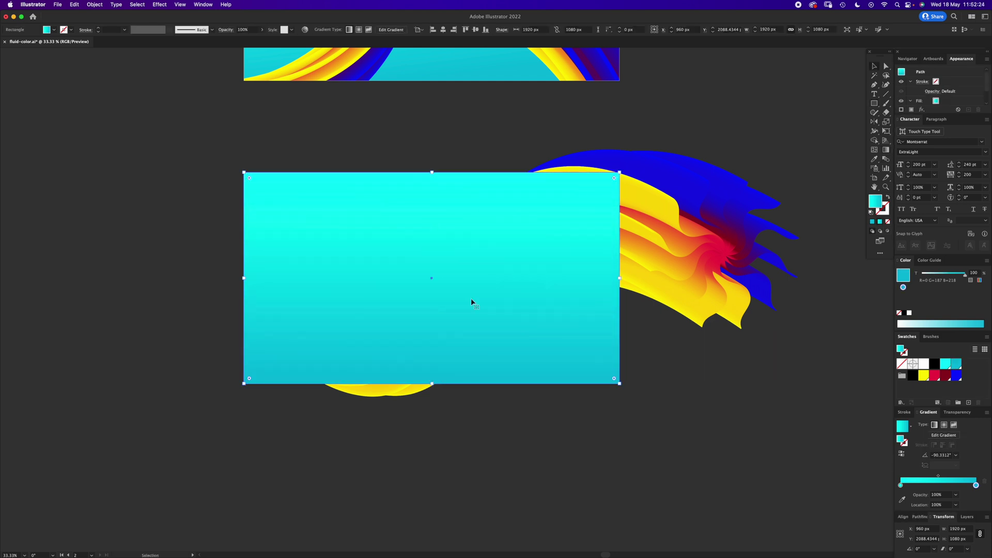
key("super")
key("super+shift+bracketleft")
Step: Bring the teal rectangle to front, select it with the ribbon, and make a clipping mask (Cmd+7)
left_click(587, 432)
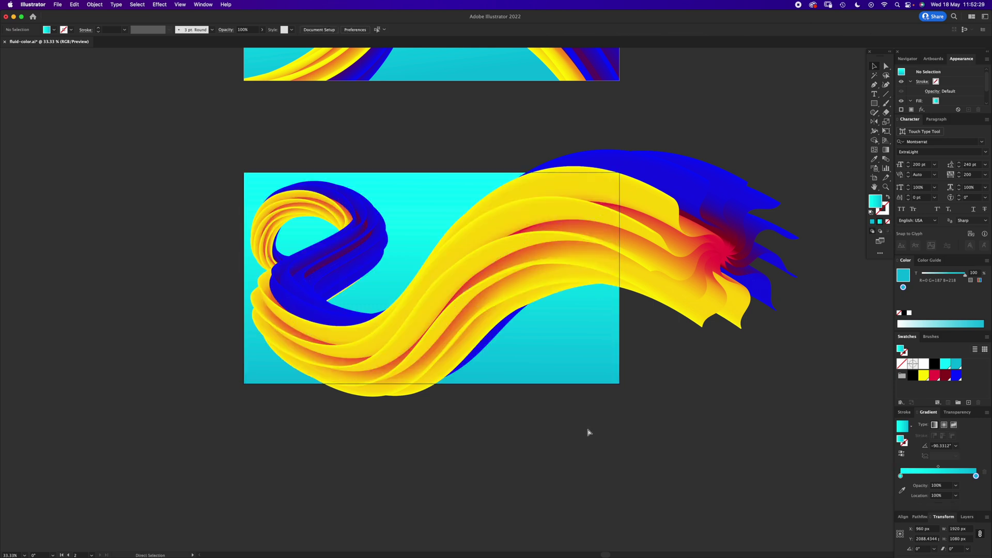
left_click(546, 373)
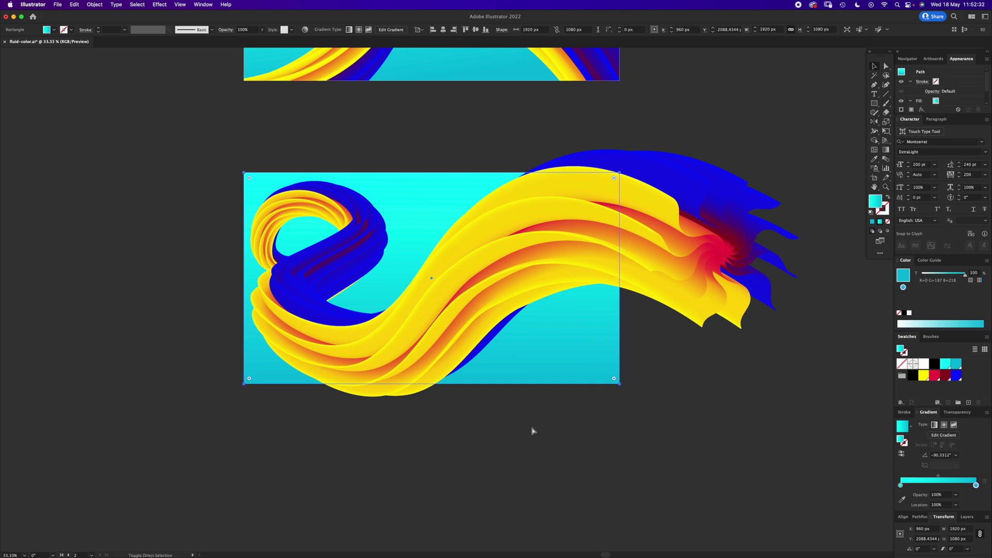
key("super+shift+bracketright")
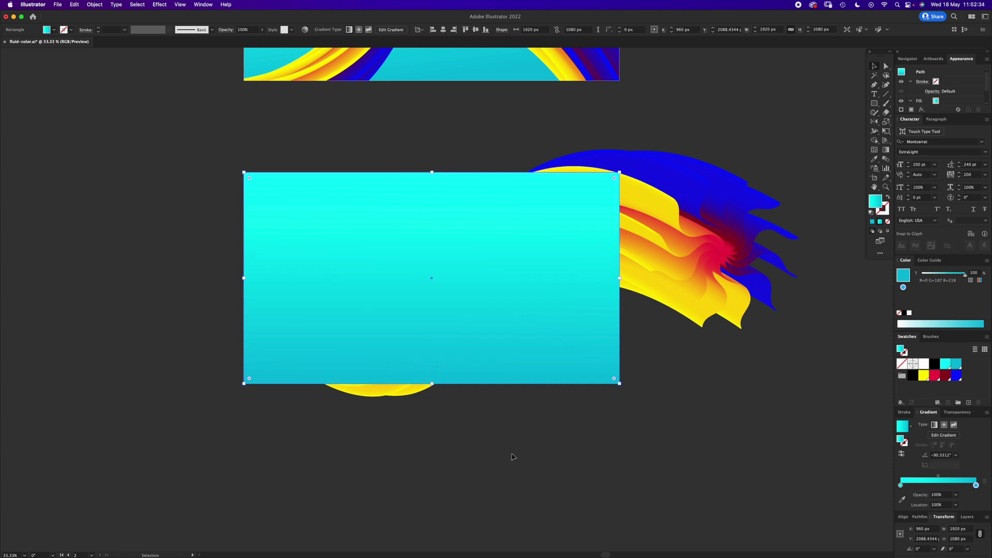
left_click(513, 457)
left_click(586, 286)
left_click(682, 226, "shift")
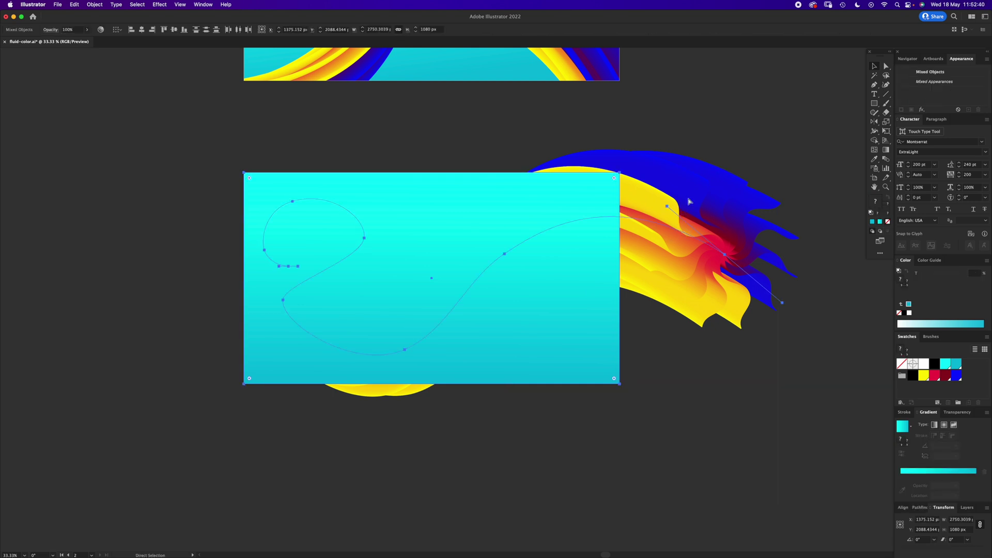
key("super+7")
left_click(662, 332)
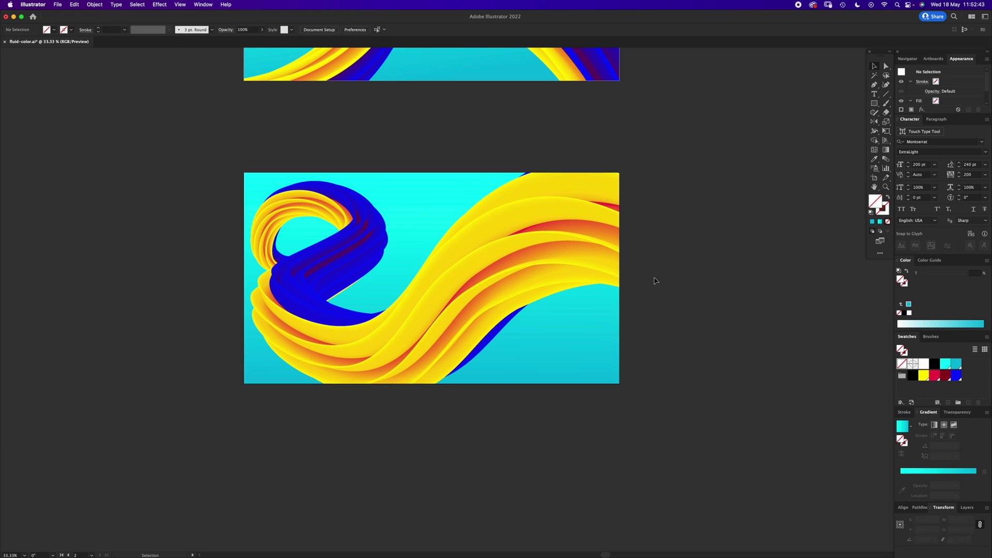
key("z")
left_click(454, 287)
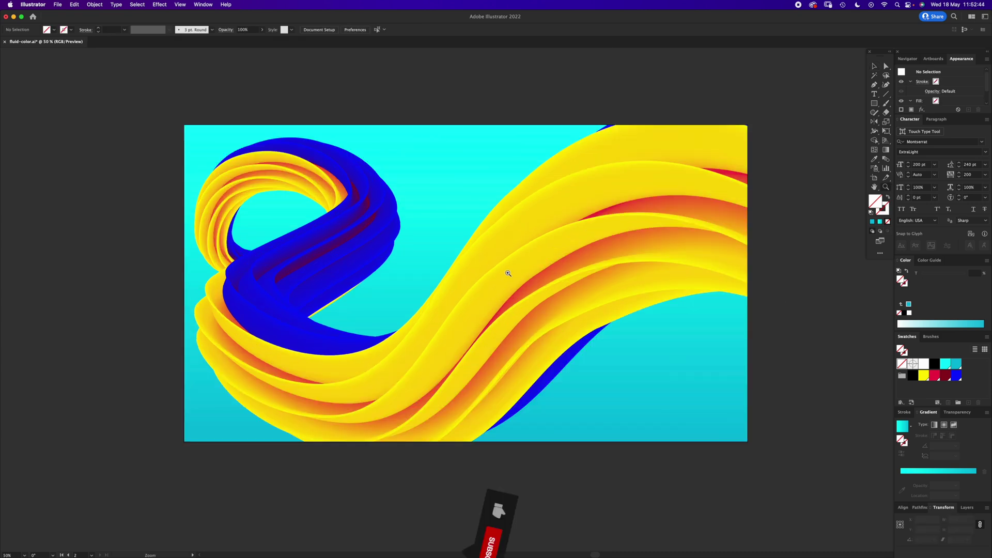